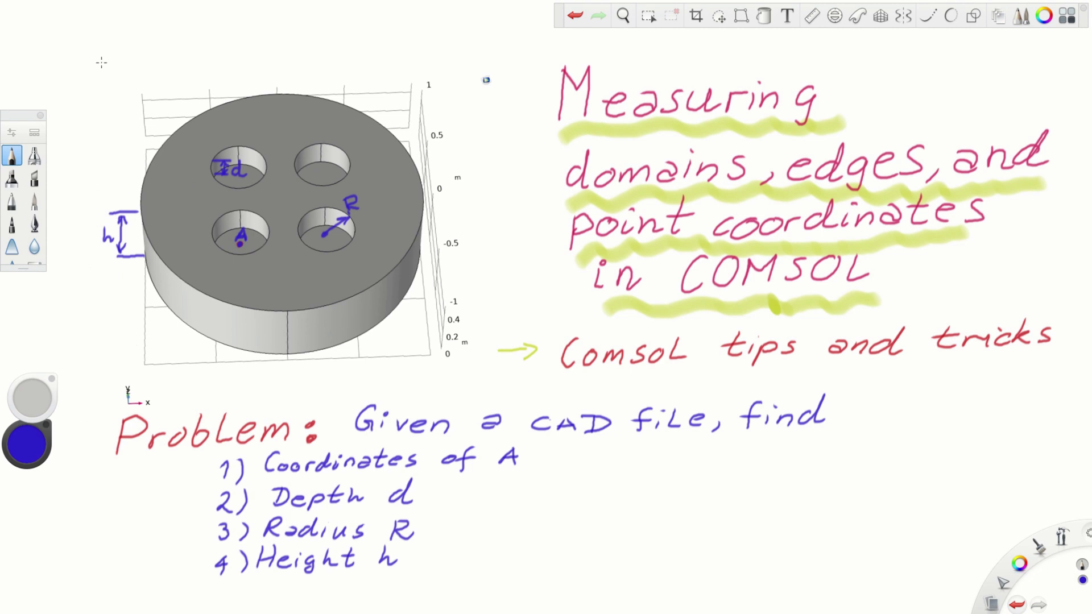
Draw blue arrows at the disk's top edge, the axis corner near -1, the left side and the upper-left edge
mouse_move(343, 43)
left_mouse_down()
mouse_move(311, 80)
mouse_move(325, 78)
left_mouse_up()
mouse_move(431, 298)
left_mouse_down()
mouse_move(497, 339)
mouse_move(429, 305)
mouse_move(442, 302)
left_mouse_up()
mouse_move(61, 324)
left_mouse_down()
mouse_move(143, 306)
mouse_move(135, 313)
left_mouse_up()
left_click_drag(90, 79, 153, 140)
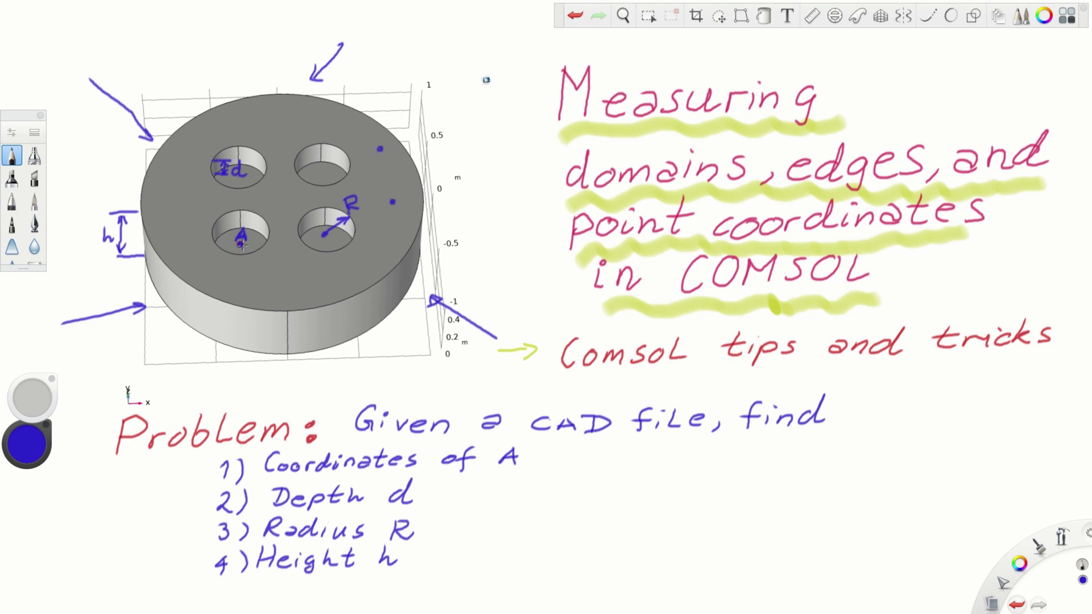
Dot the lower-right hole's centre and add a small arrow with three hatch strokes below the lower-left edge
left_click(323, 225)
left_click_drag(157, 327, 170, 326)
left_click_drag(174, 335, 148, 356)
mouse_move(182, 350)
left_mouse_down()
mouse_move(156, 360)
mouse_move(165, 364)
left_mouse_up()
left_click_drag(198, 357, 182, 363)
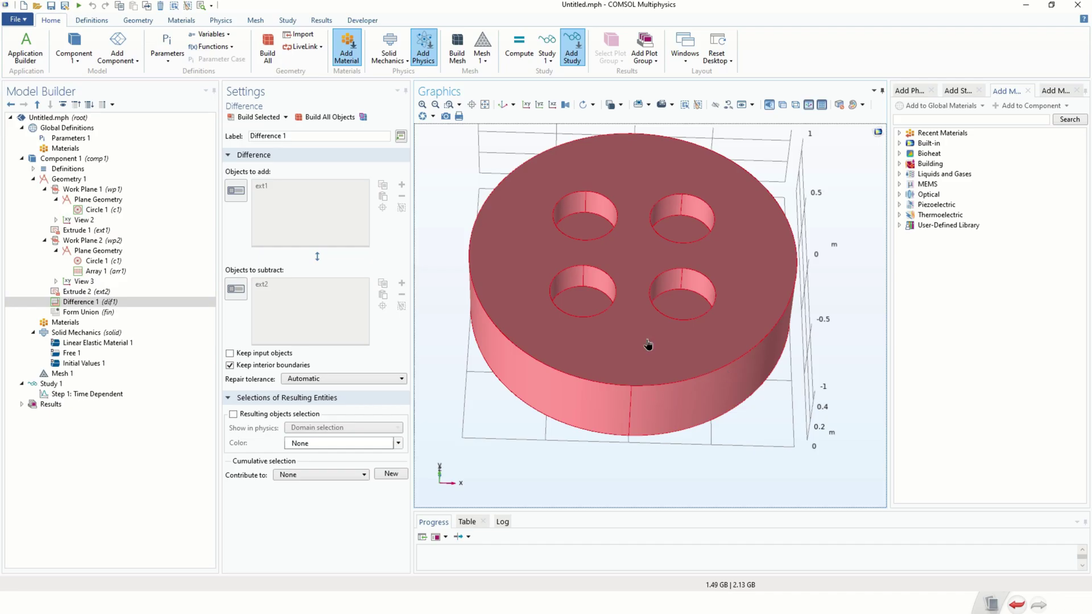
Tilt the disk model to an angled view, then go to File to start a new model
mouse_move(621, 331)
left_mouse_down()
mouse_move(727, 415)
mouse_move(636, 275)
mouse_move(739, 343)
mouse_move(597, 383)
mouse_move(531, 285)
mouse_move(672, 347)
mouse_move(773, 344)
mouse_move(734, 319)
mouse_move(700, 391)
mouse_move(555, 288)
mouse_move(624, 263)
mouse_move(727, 250)
mouse_move(651, 210)
left_mouse_up()
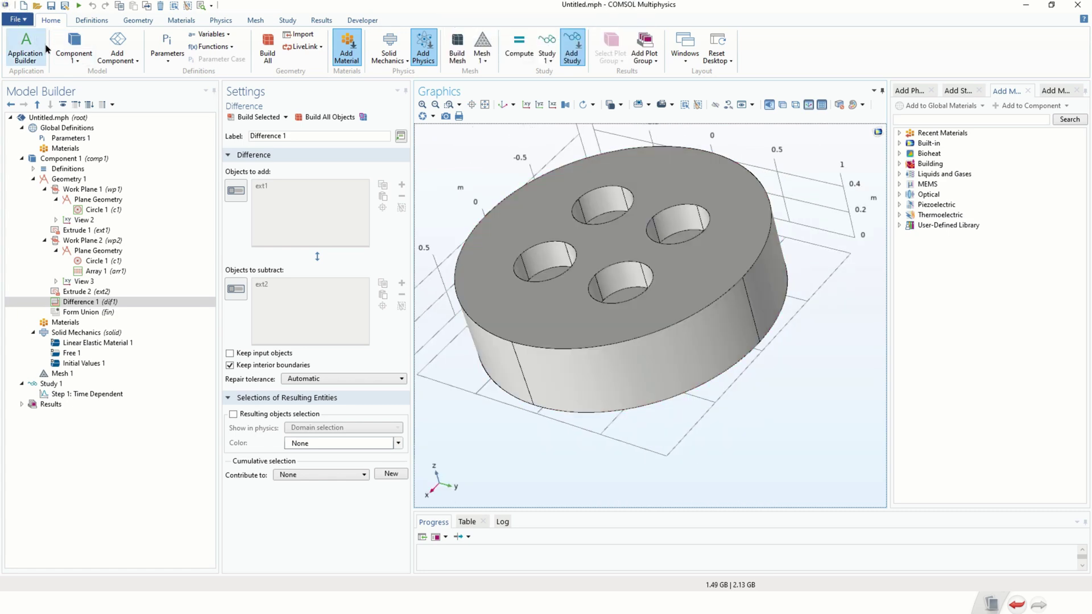
left_click(23, 19)
Create a 3D Solid Mechanics model with a Time Dependent study, discarding the unsaved previous model
left_click(35, 34)
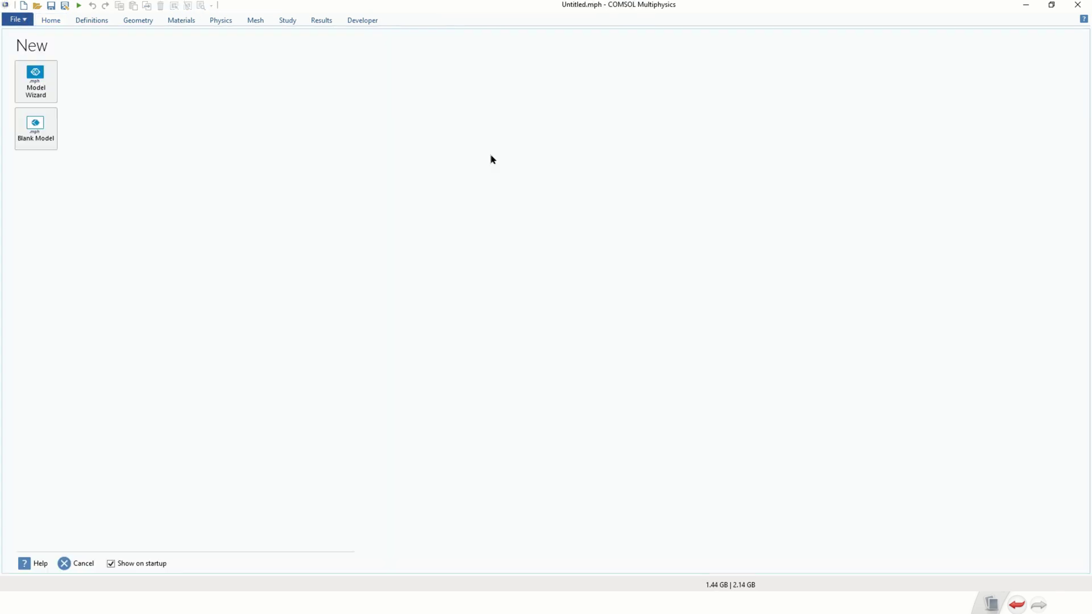
left_click(46, 92)
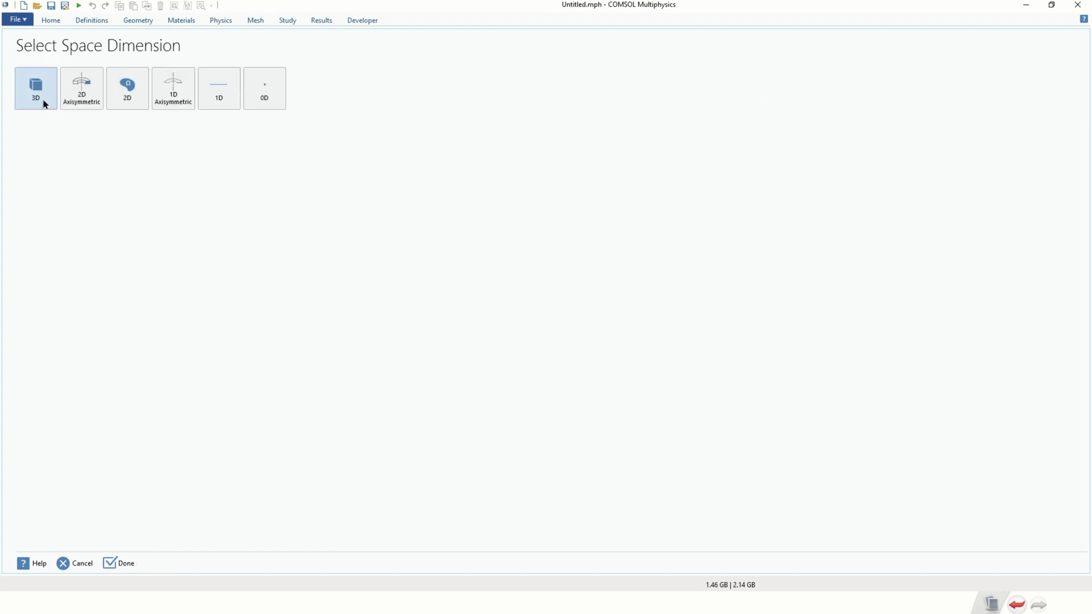
left_click(35, 89)
left_click(95, 102)
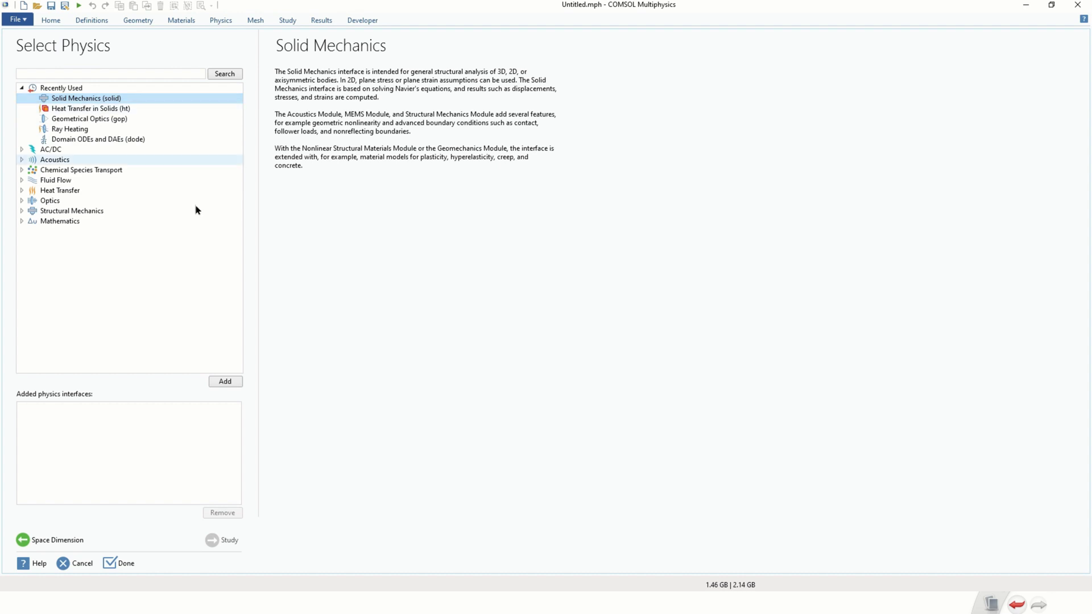
left_click(226, 381)
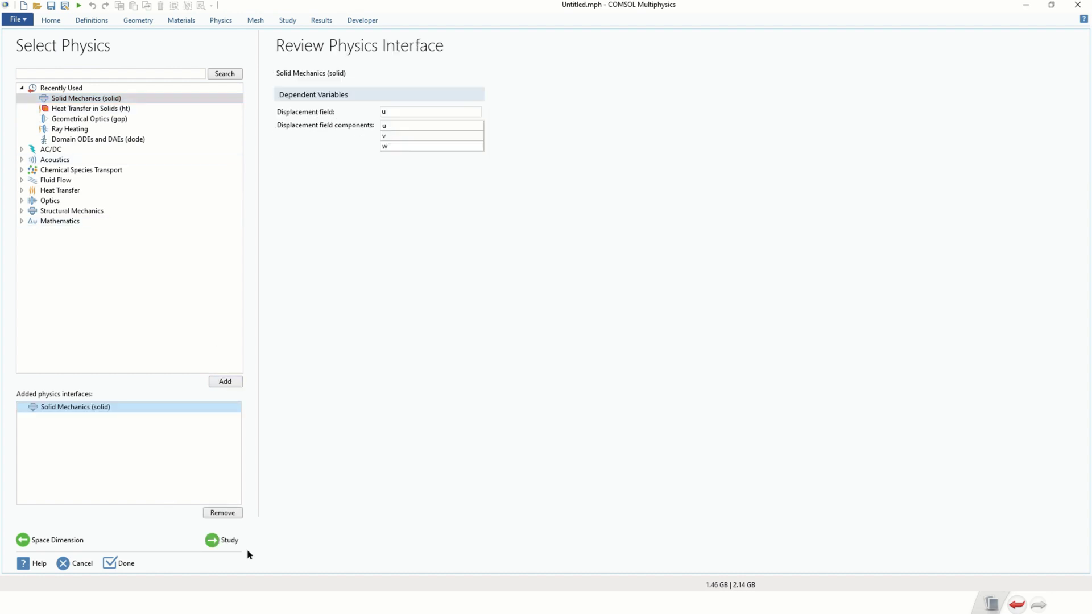
left_click(222, 540)
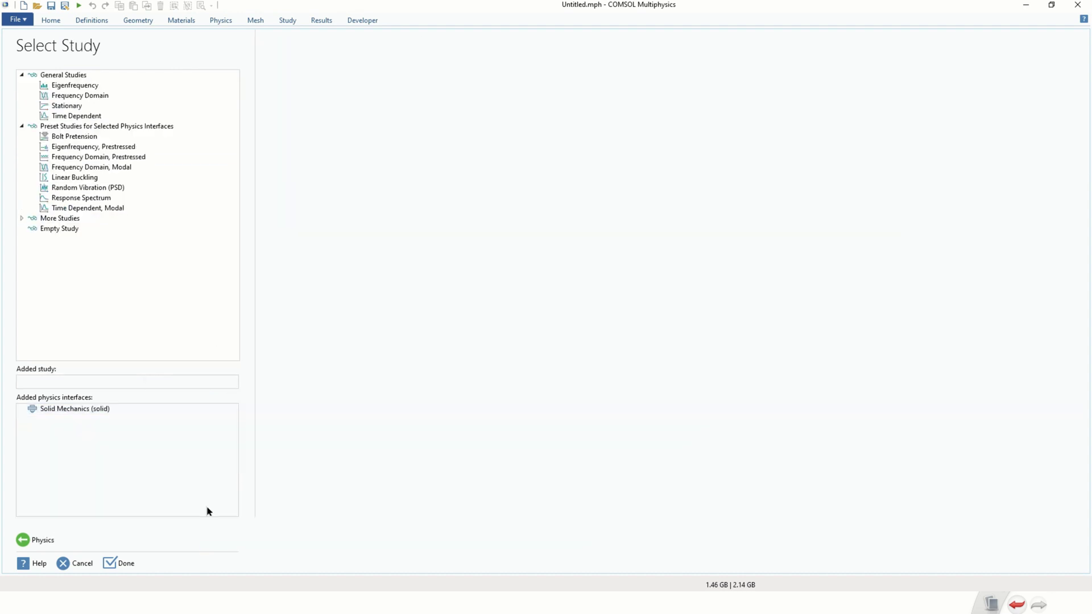
left_click(85, 116)
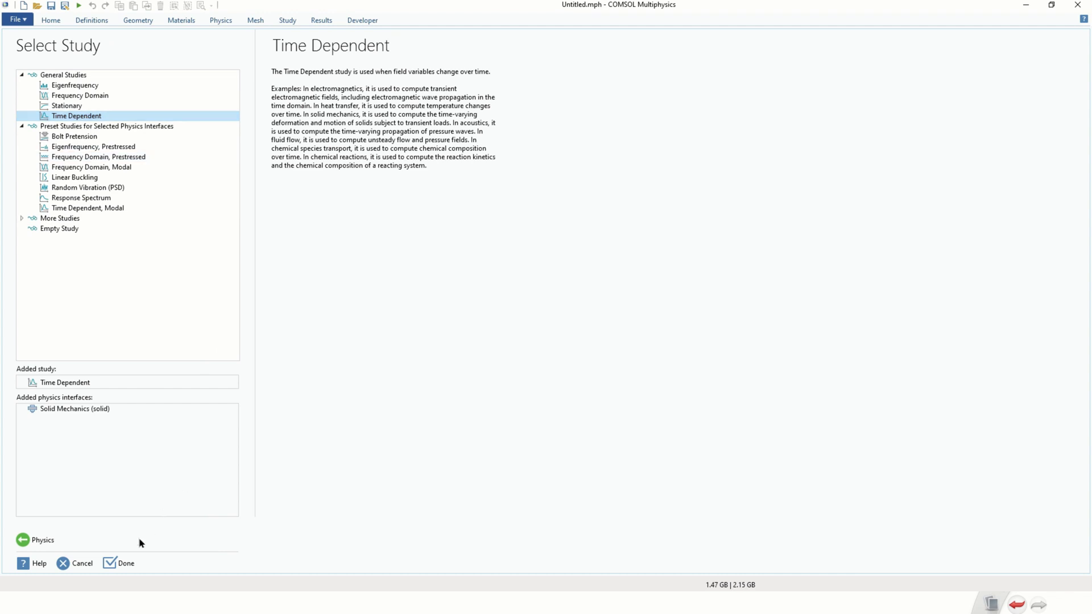
left_click(121, 565)
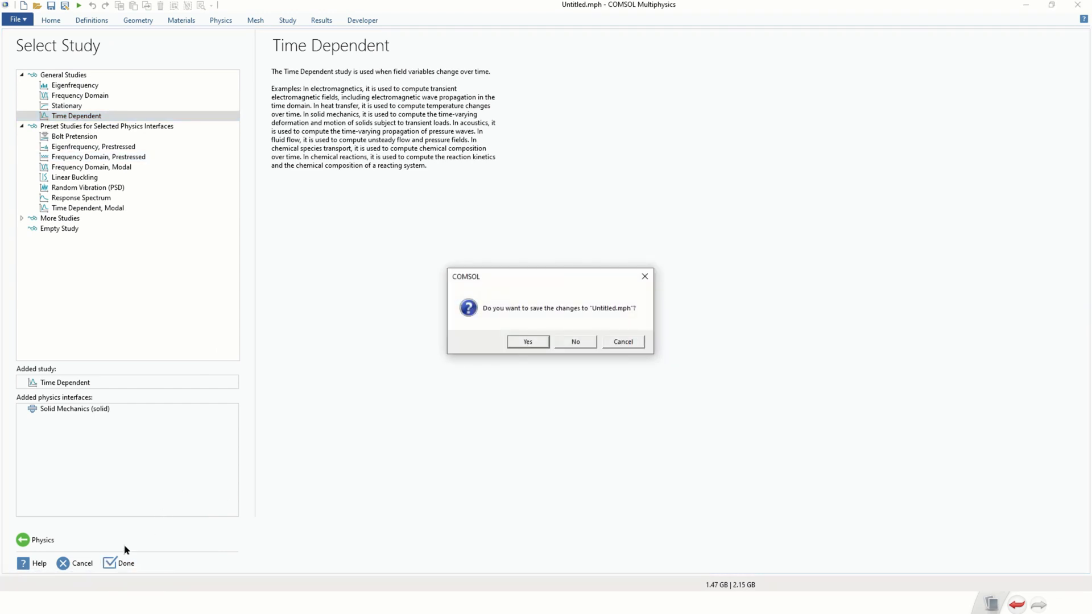
left_click(582, 343)
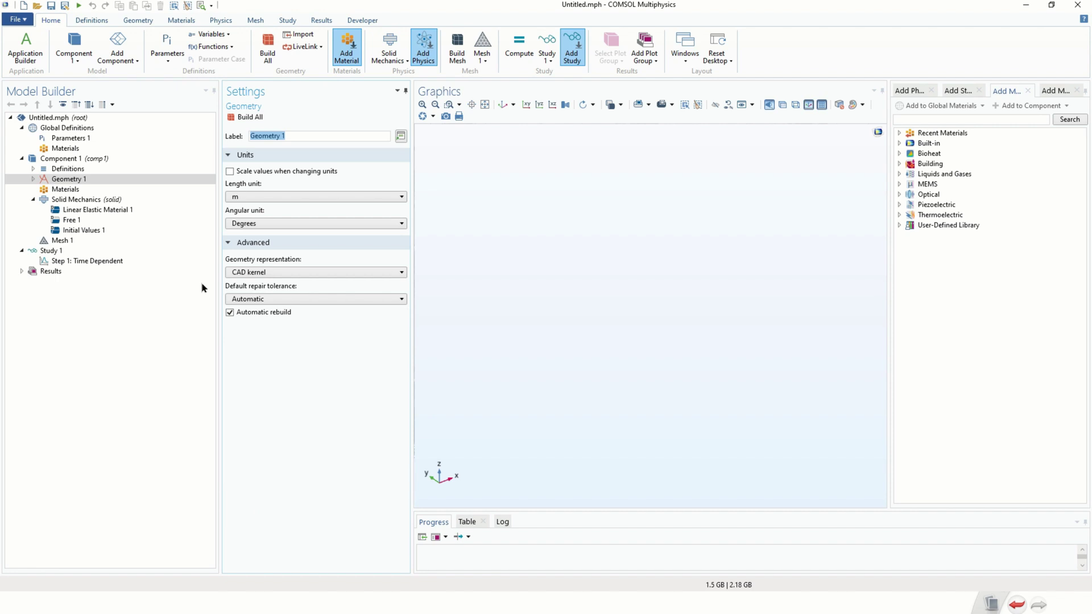
Add Work Plane 1 to Geometry 1 and a Circle to its plane geometry
left_click(33, 179)
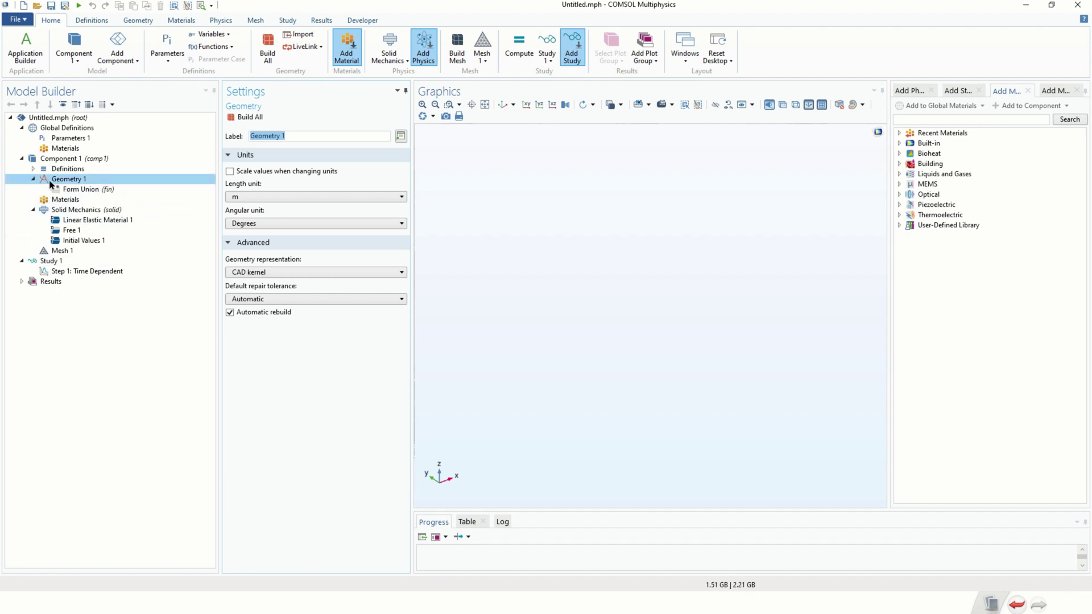
right_click(72, 180)
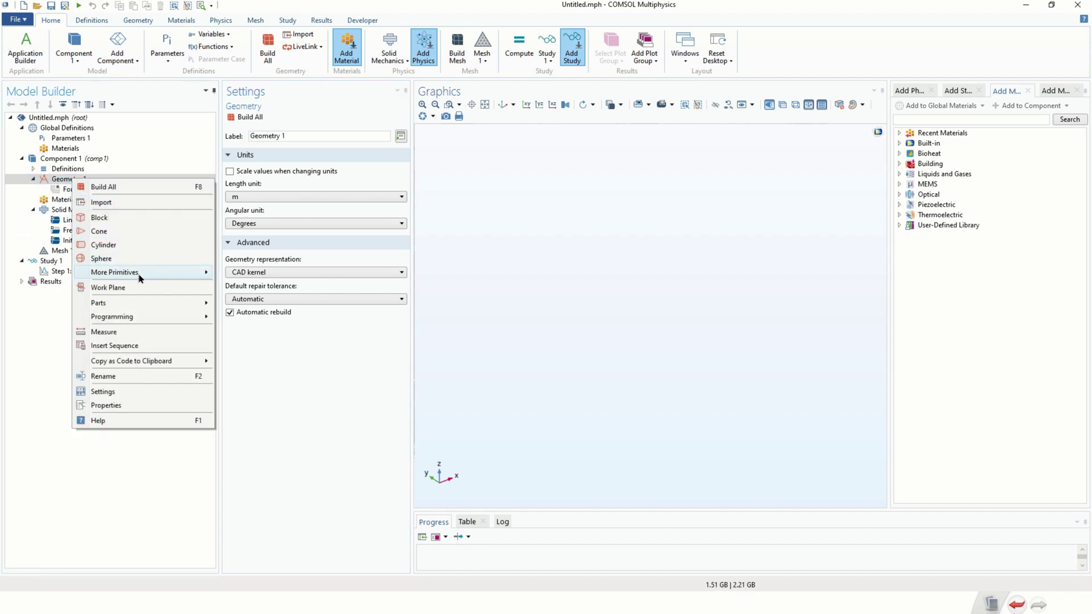
left_click(134, 288)
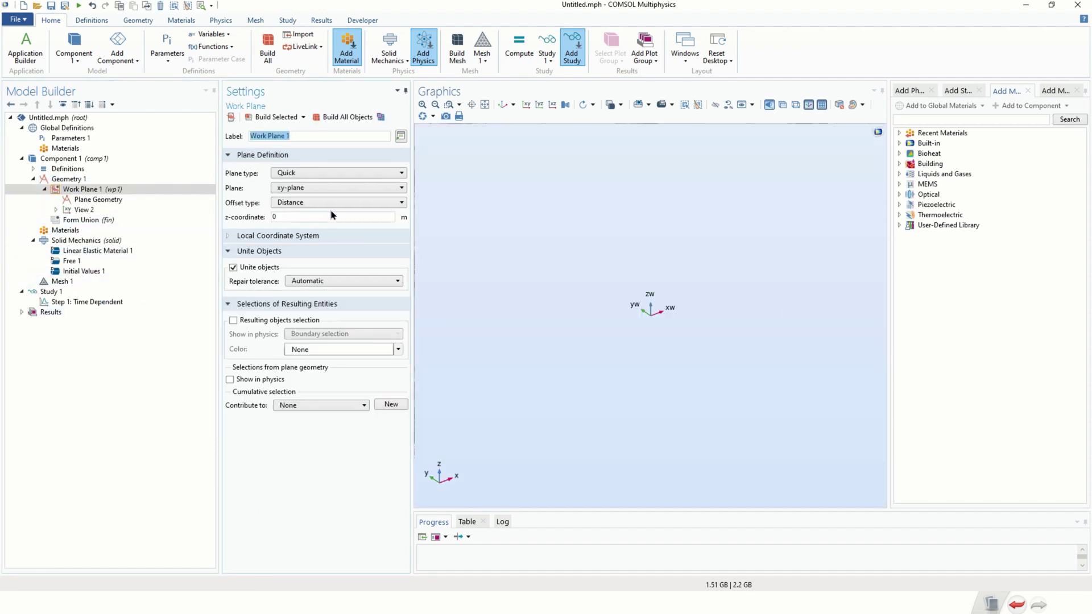
left_click(110, 202)
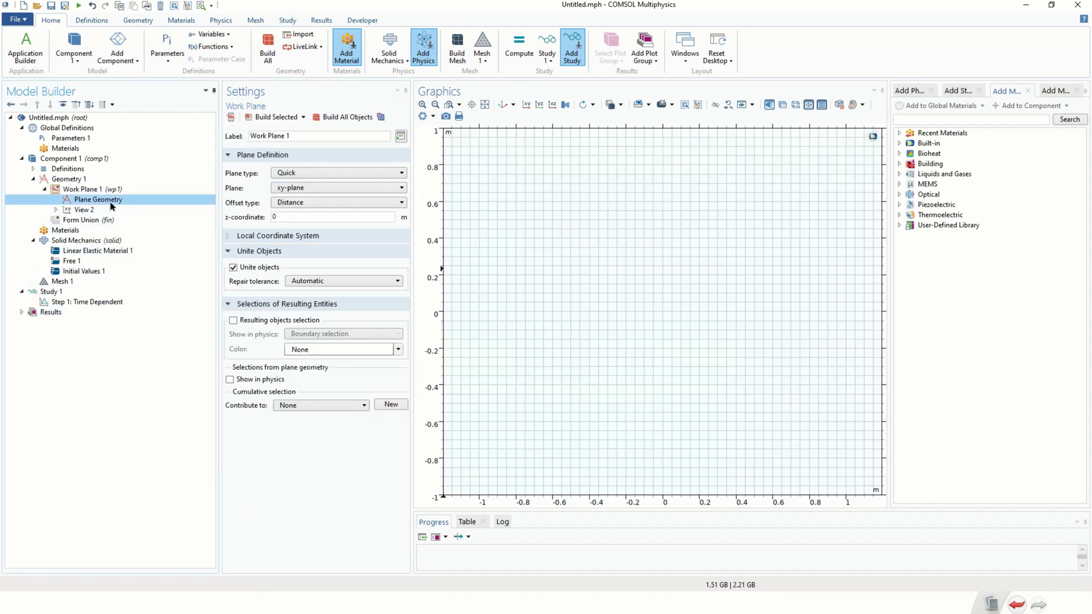
right_click(113, 204)
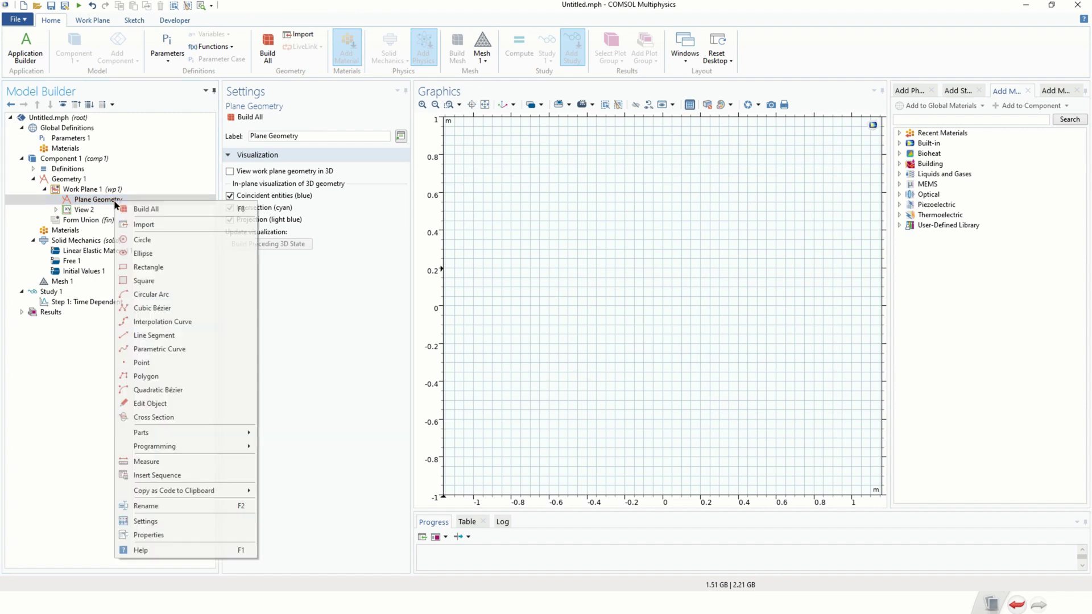
left_click(162, 244)
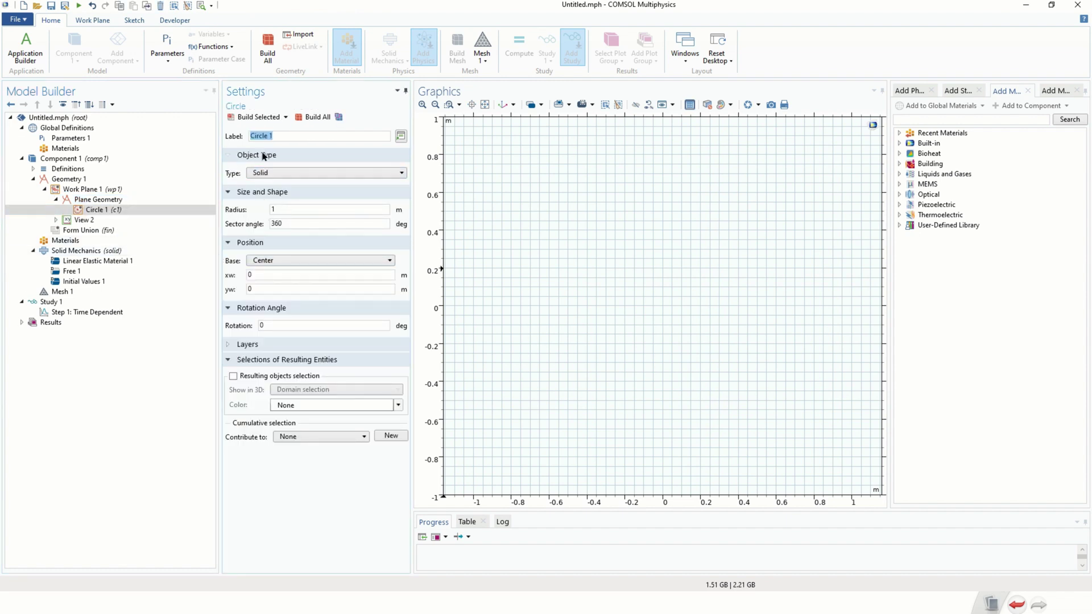
Build Circle 1, trying radius 2 before building all with the final radius 1 m
left_click(252, 117)
left_click(286, 208)
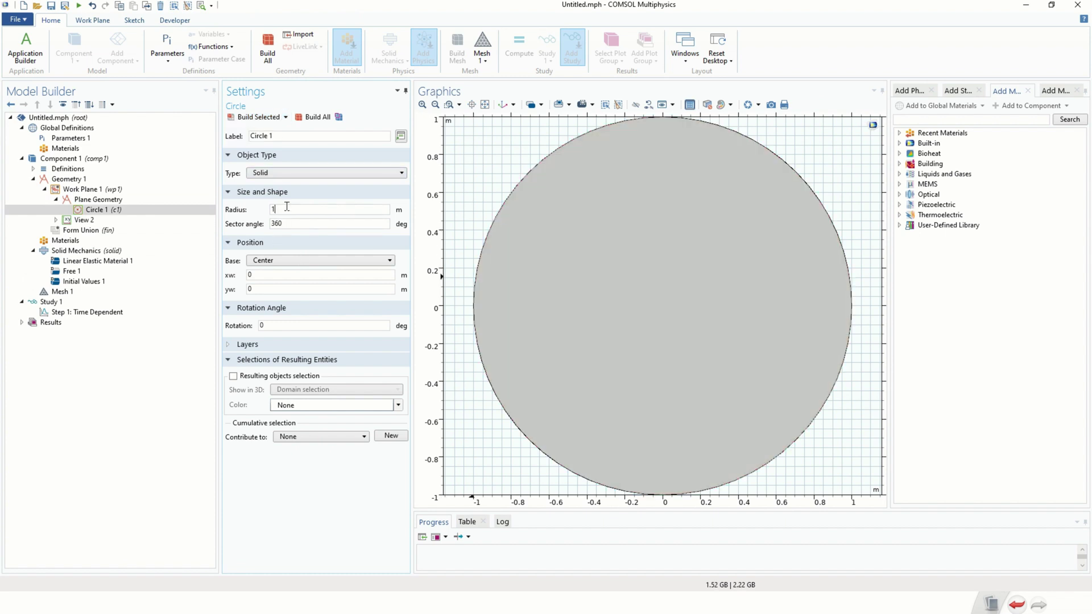
type("2")
left_click(261, 118)
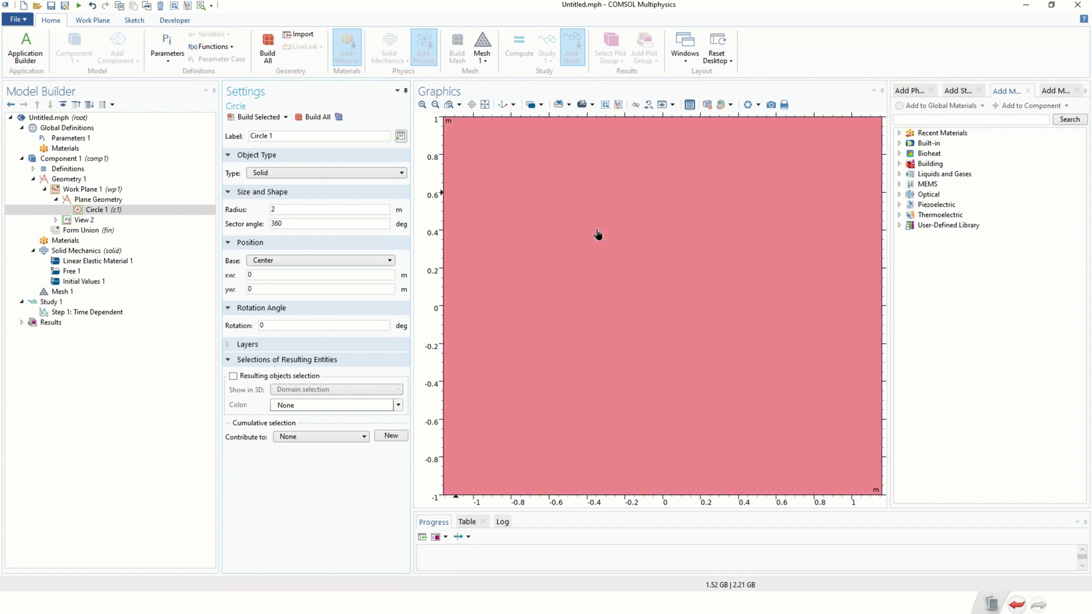
scroll(598, 237, "down", 3)
left_click(485, 104)
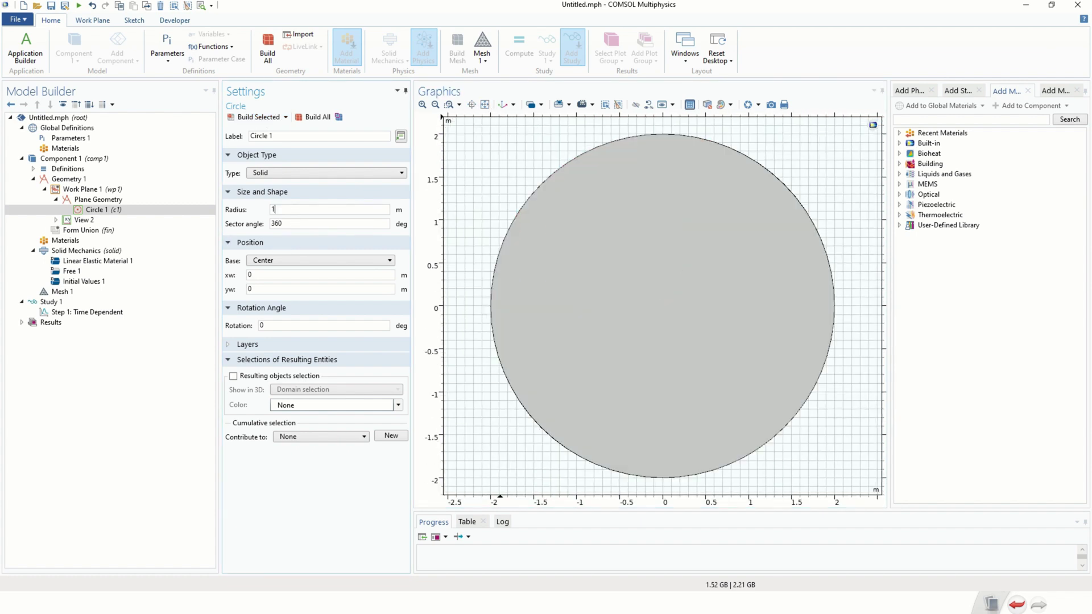
left_click(311, 118)
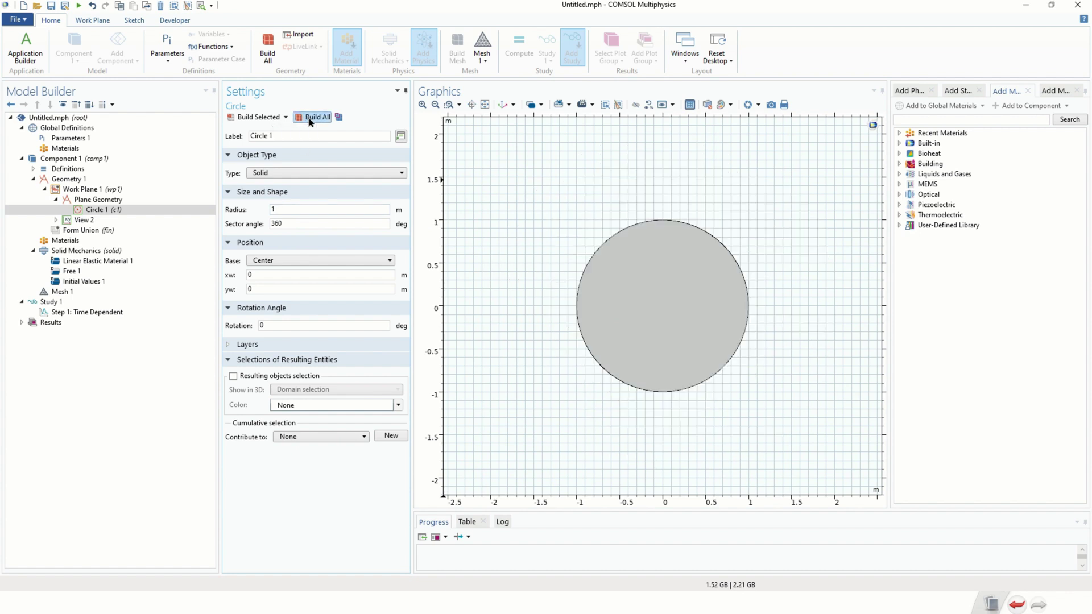
scroll(620, 239, "up", 3)
scroll(616, 229, "down", 1)
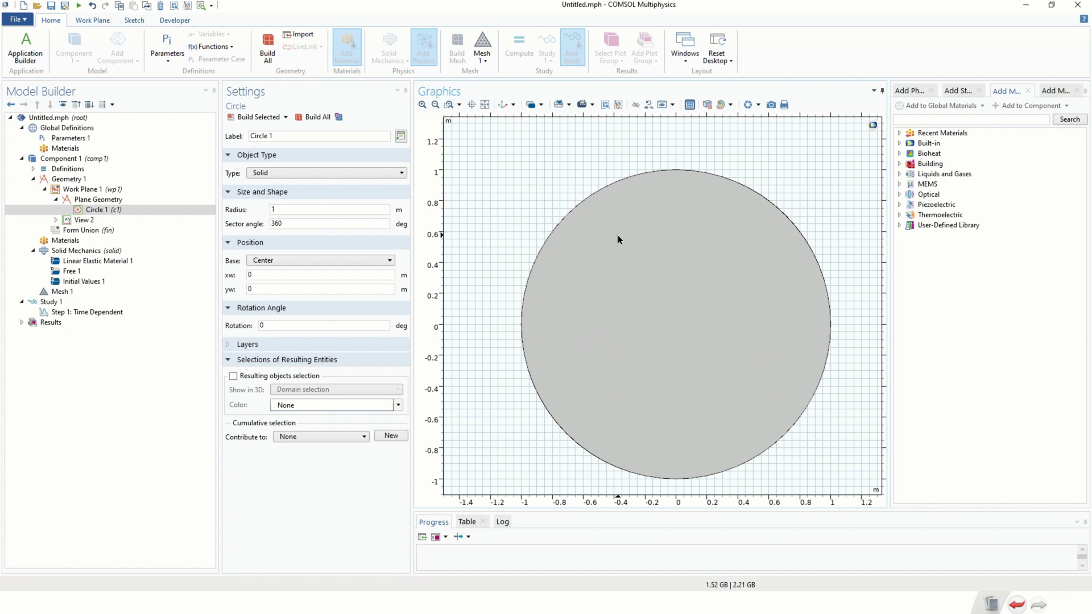
left_click(94, 211)
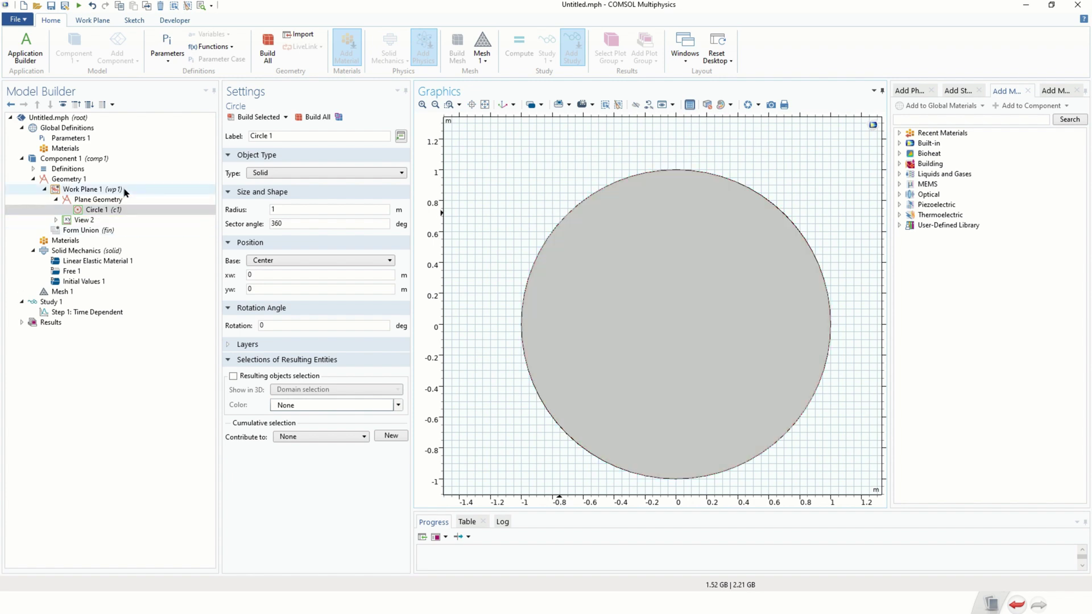
left_click(81, 180)
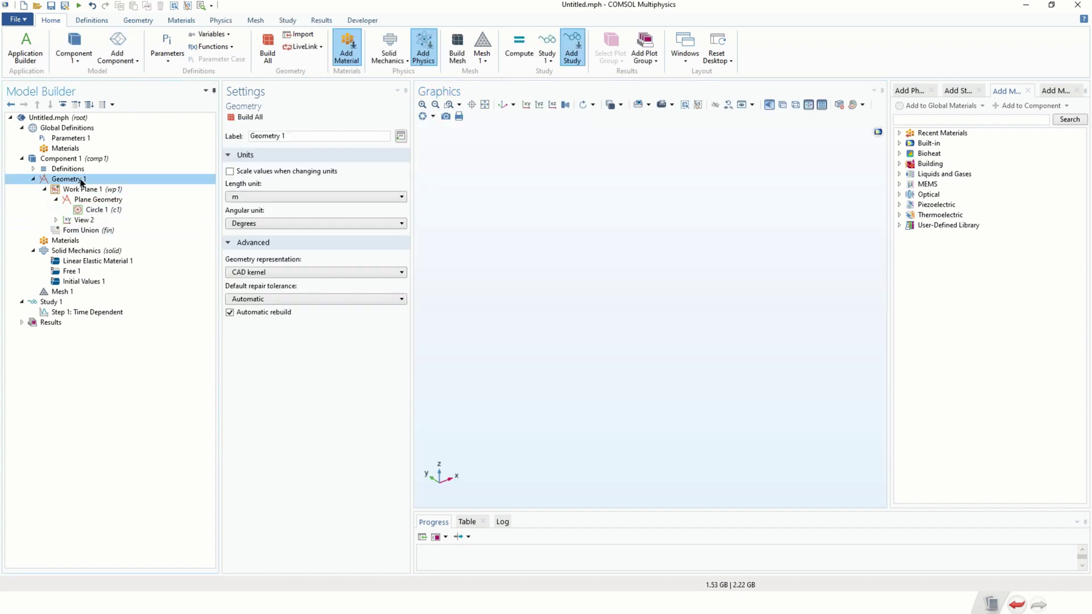
Extrude the work-plane circle by 0.5 m into a cylinder and build it
right_click(82, 182)
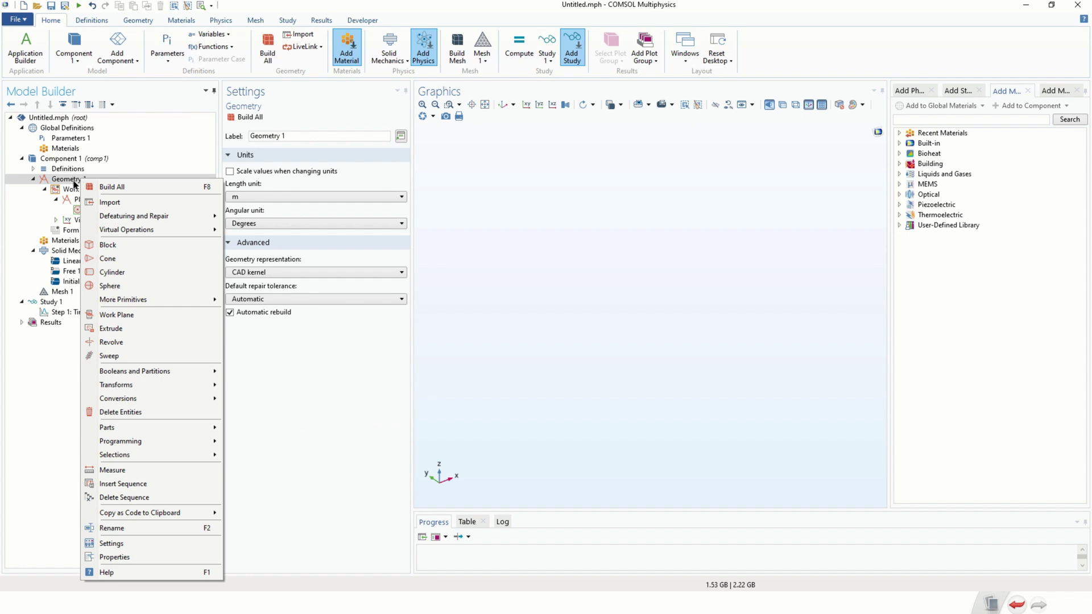
left_click(126, 332)
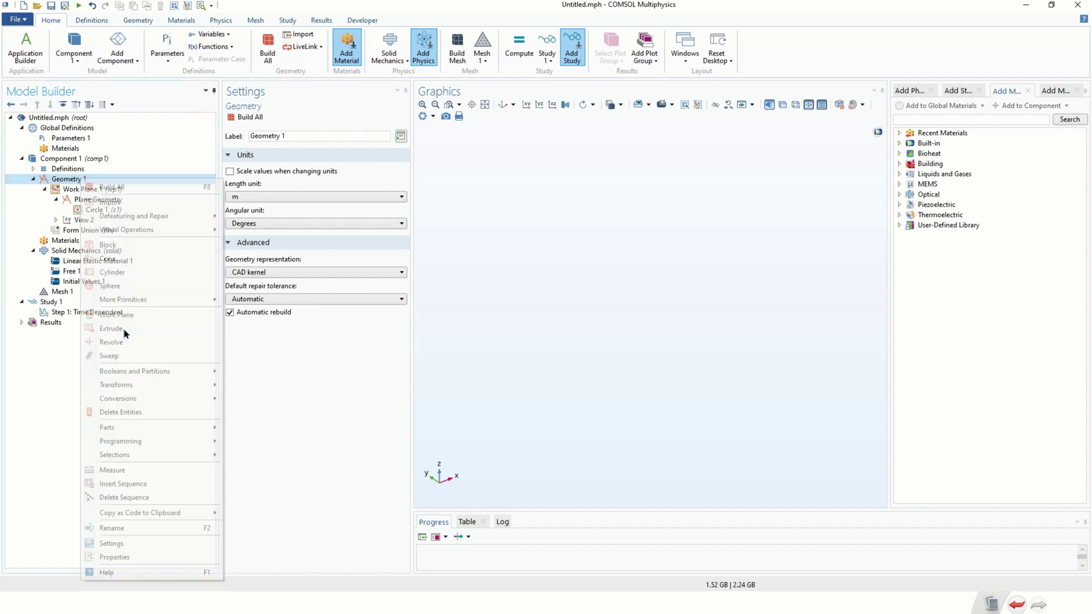
left_click(271, 357)
left_click(267, 355)
type("0.5")
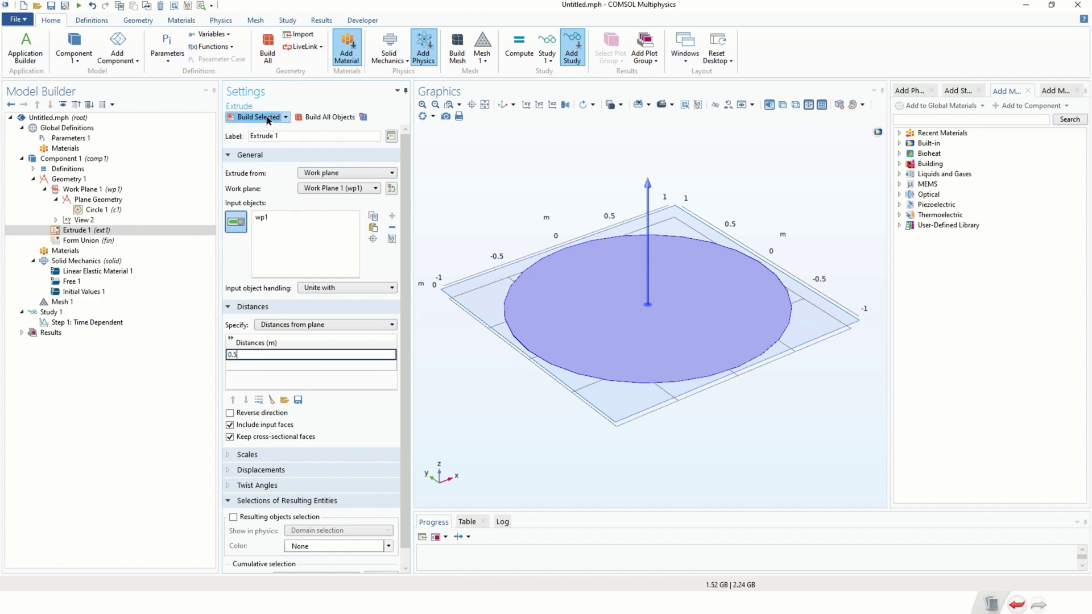
left_click(268, 117)
left_click_drag(637, 318, 720, 261)
left_click(85, 180)
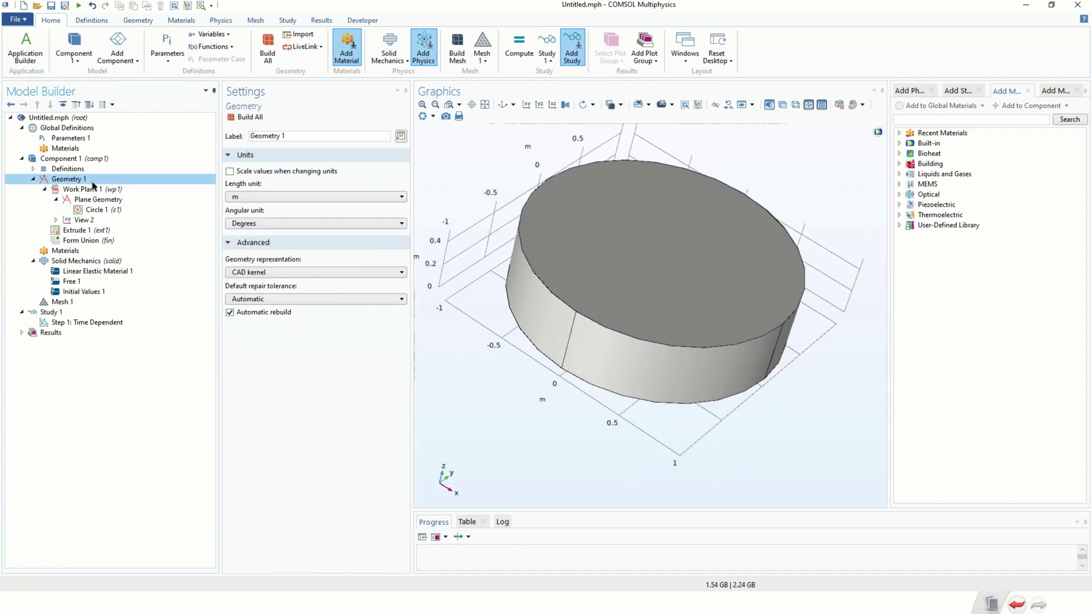
Add Work Plane 2 parallel to the cylinder's top face, reverse its normal, and open its sketch
right_click(82, 180)
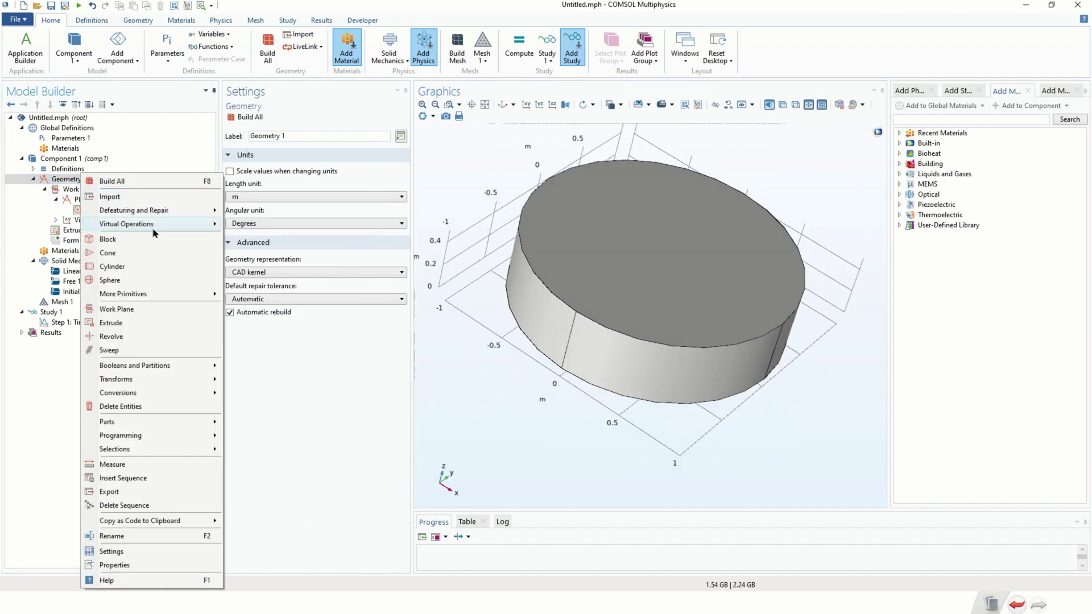
left_click(195, 307)
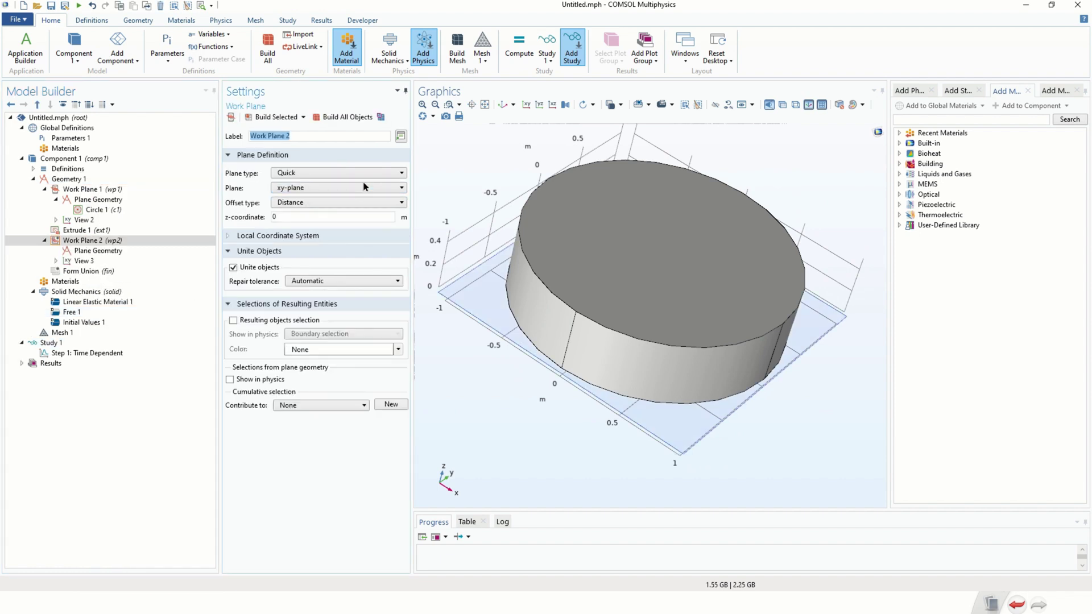
left_click(345, 173)
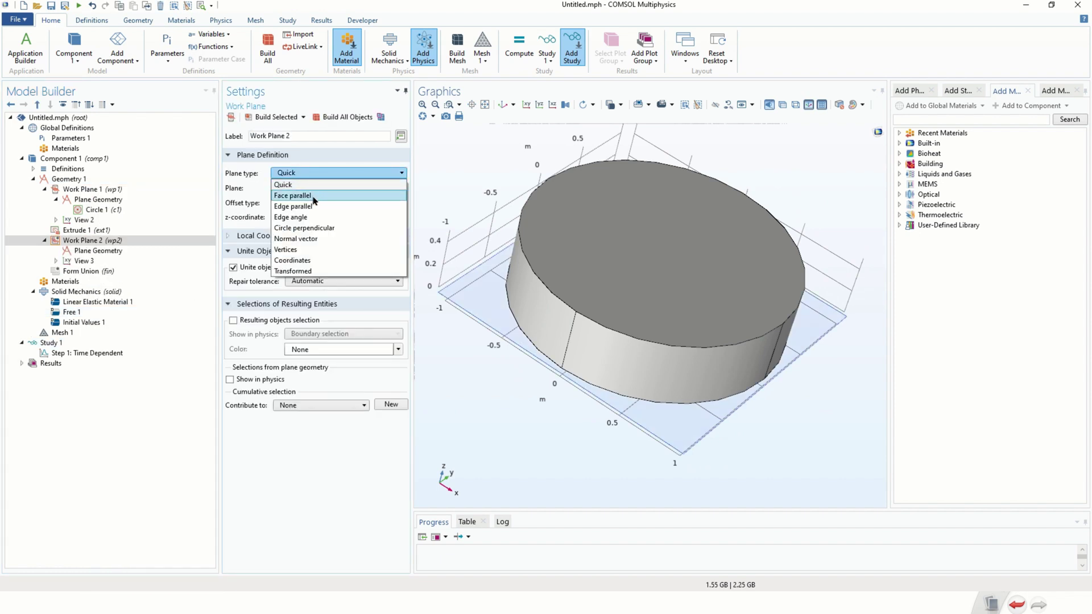
left_click(314, 195)
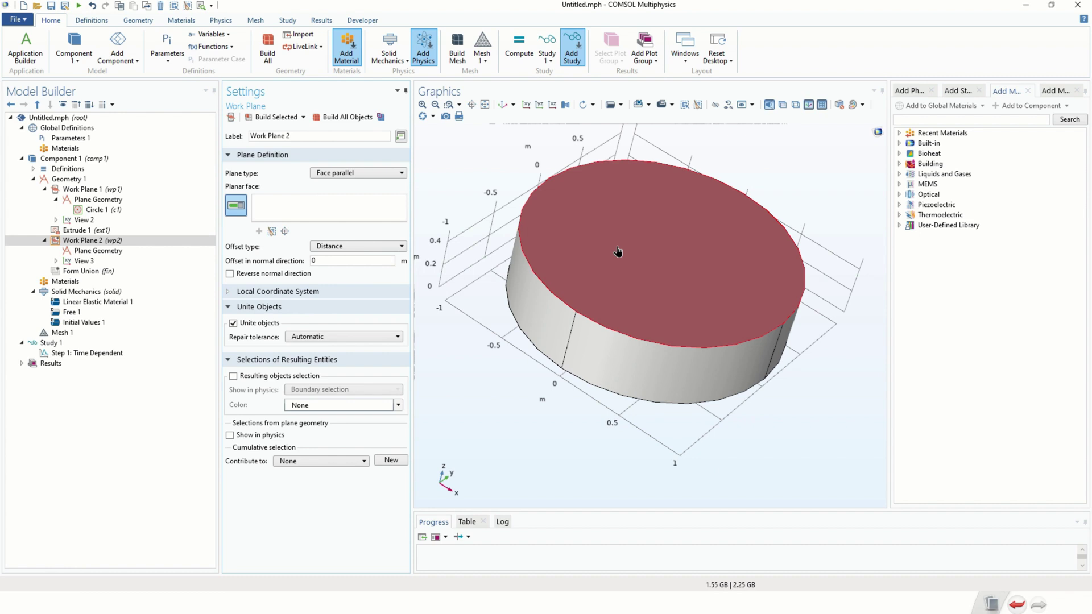
mouse_move(617, 251)
left_mouse_down()
mouse_move(631, 302)
mouse_move(610, 252)
left_mouse_up()
left_click(611, 252)
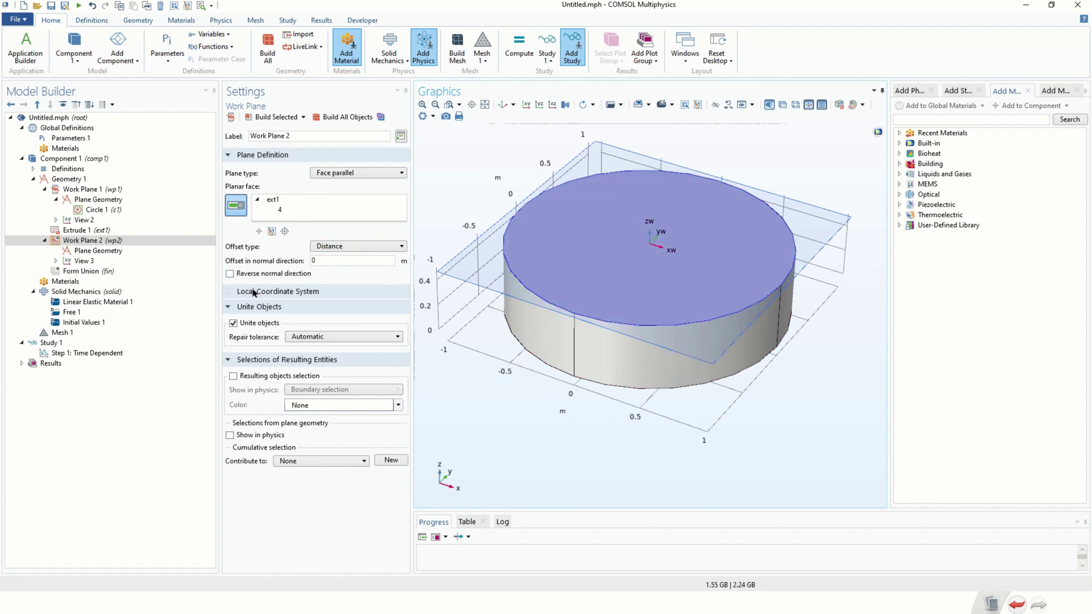
left_click(230, 274)
left_click_drag(660, 251, 761, 273)
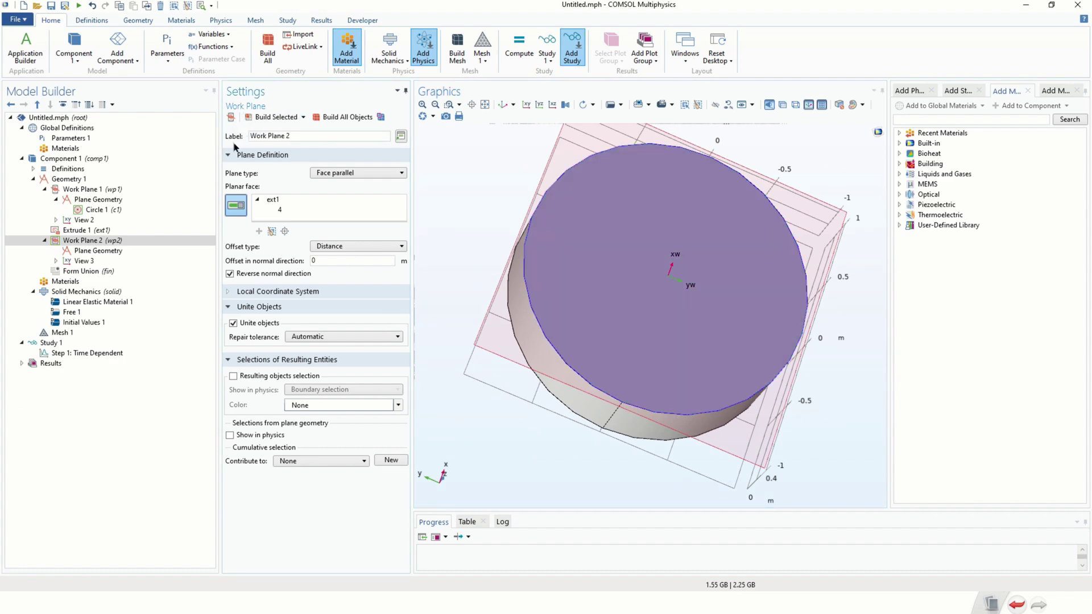
left_click(86, 252)
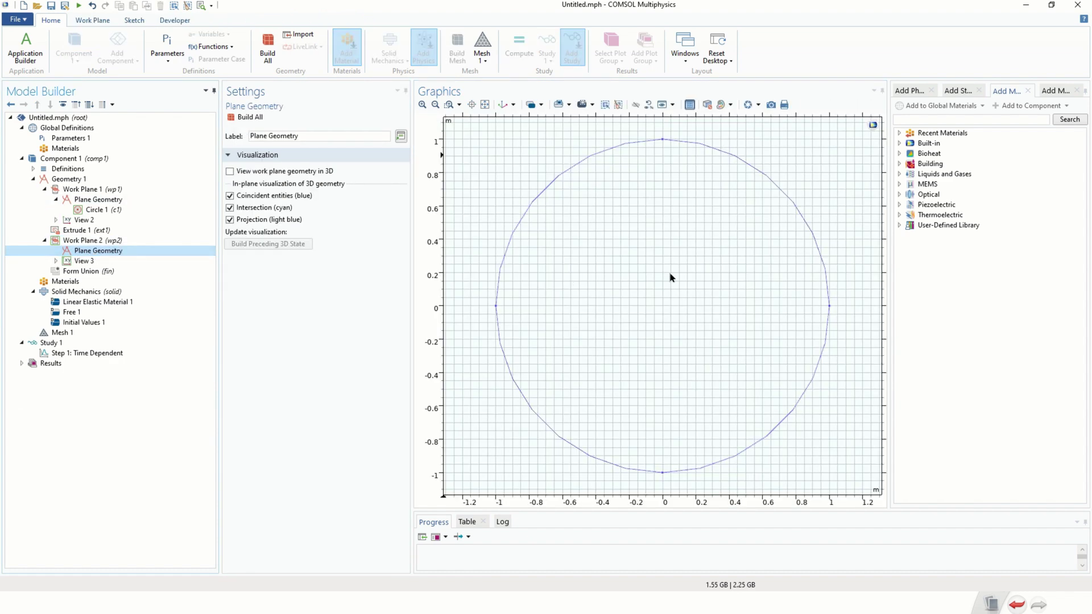
Add and build a circle of radius 0.2 m centred at xw -0.4, yw -0.4 on Work Plane 2
right_click(115, 257)
left_click(161, 271)
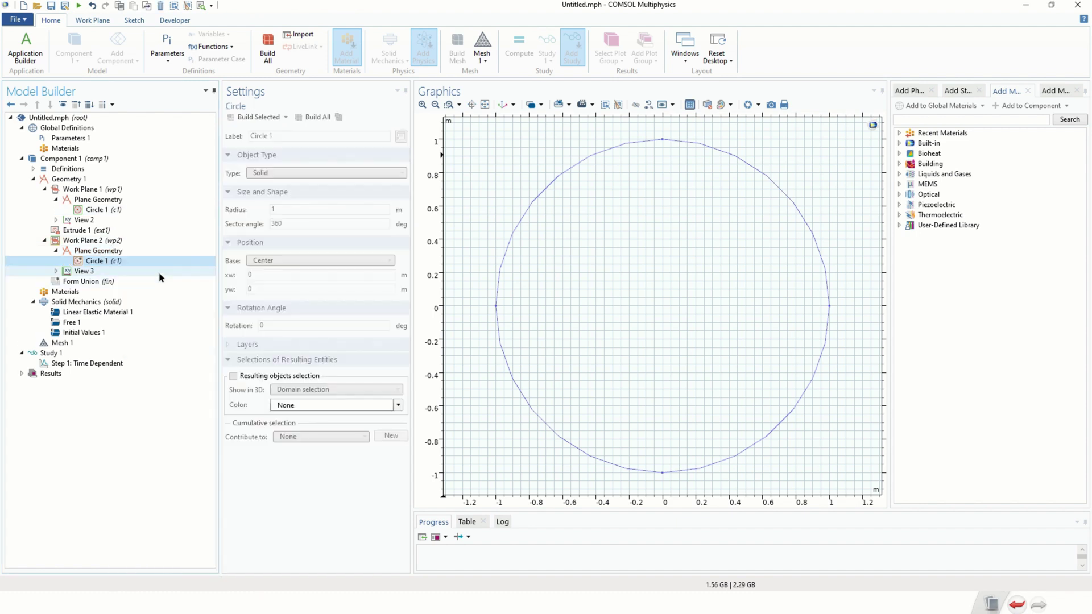
left_click(280, 211)
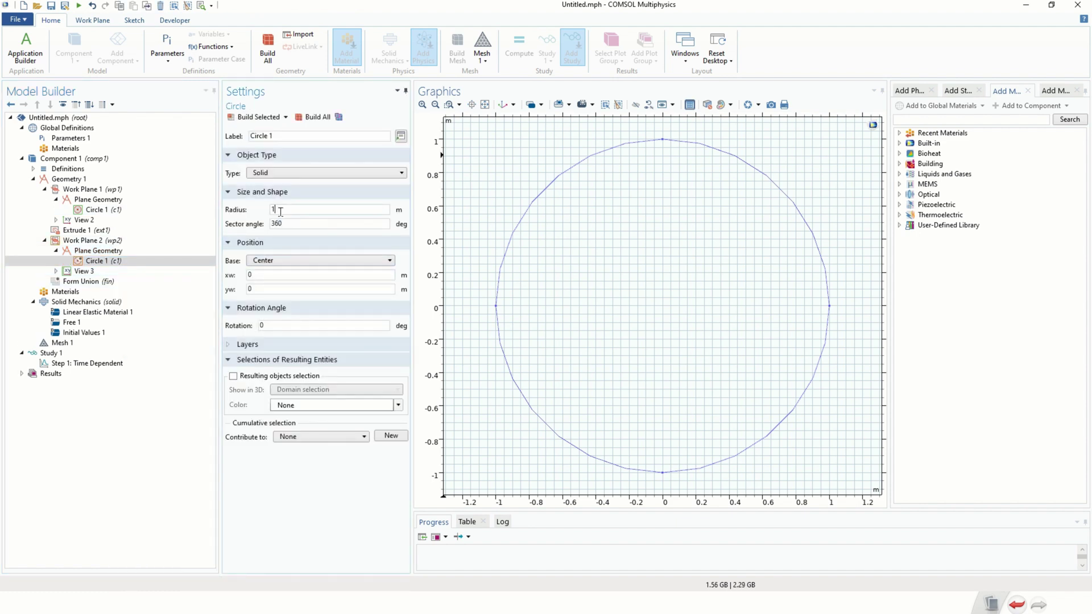
type("0.3")
double_click(276, 276)
type("-0.4")
double_click(261, 289)
type("-")
left_click(255, 117)
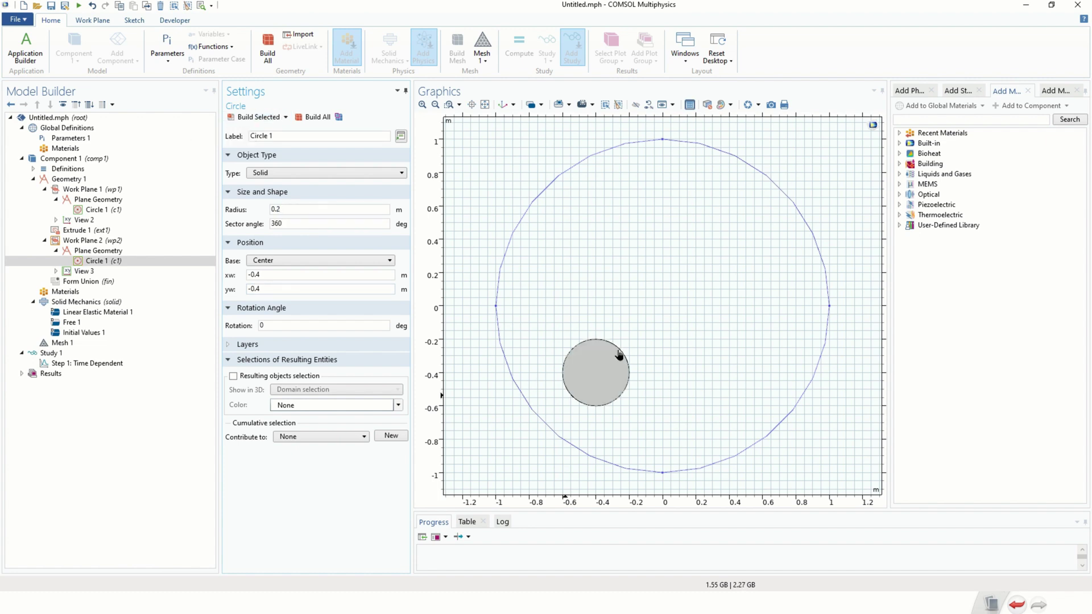
left_click(111, 243)
left_click(108, 252)
Array circle c1 into a 2×2 pattern with 0.8 m displacement and rebuild all geometry
right_click(110, 255)
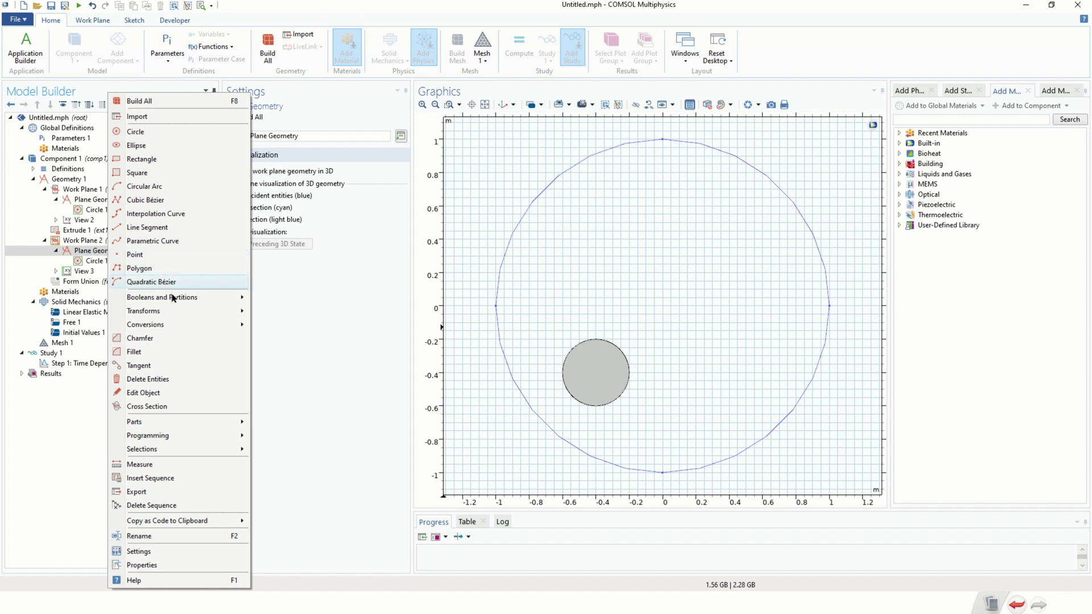
mouse_move(178, 313)
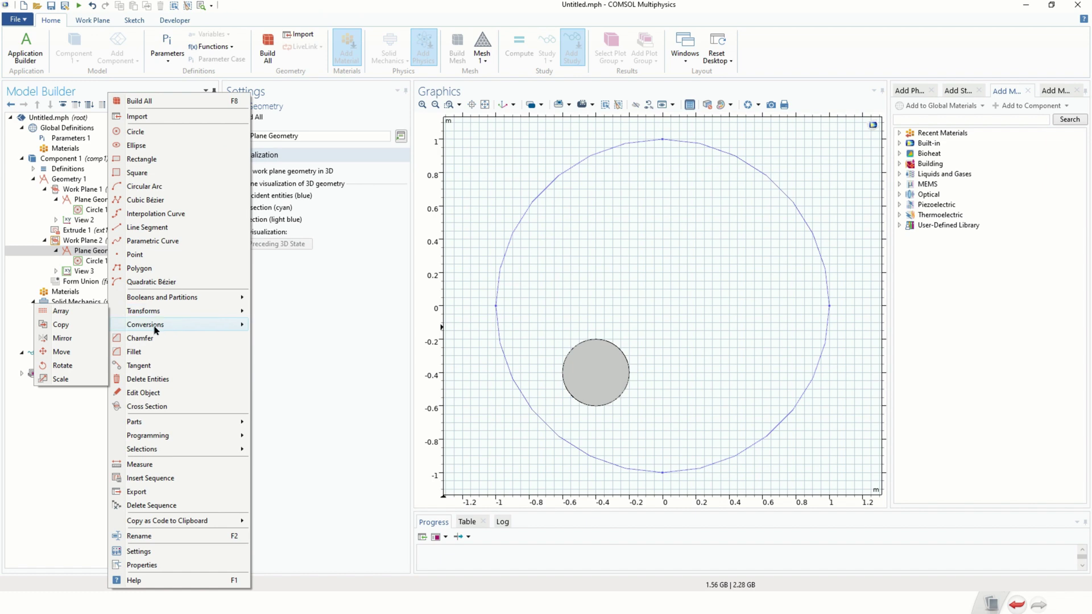
left_click(65, 311)
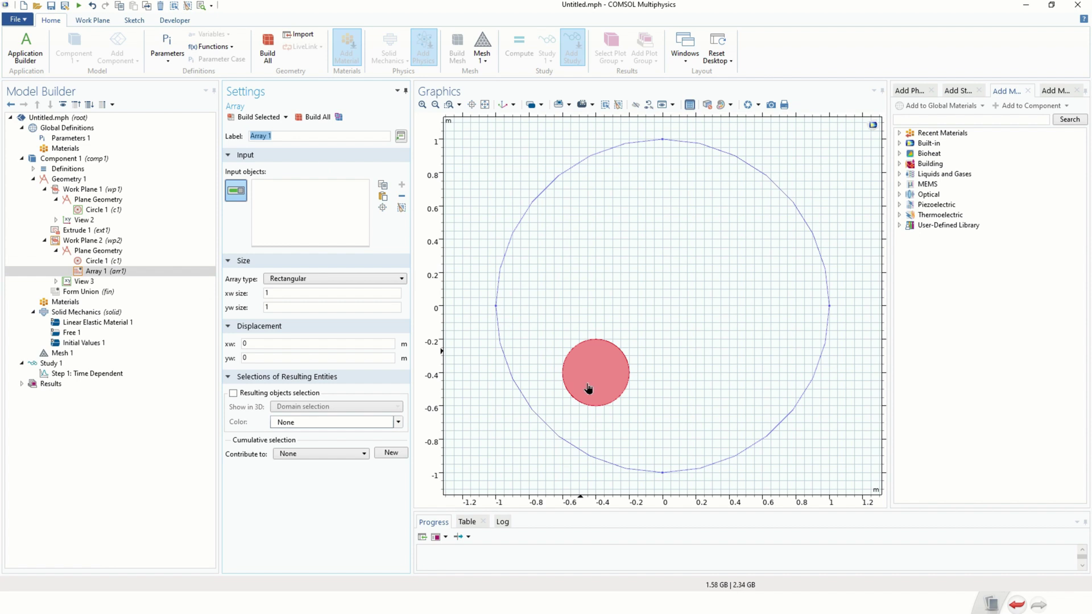
left_click(589, 388)
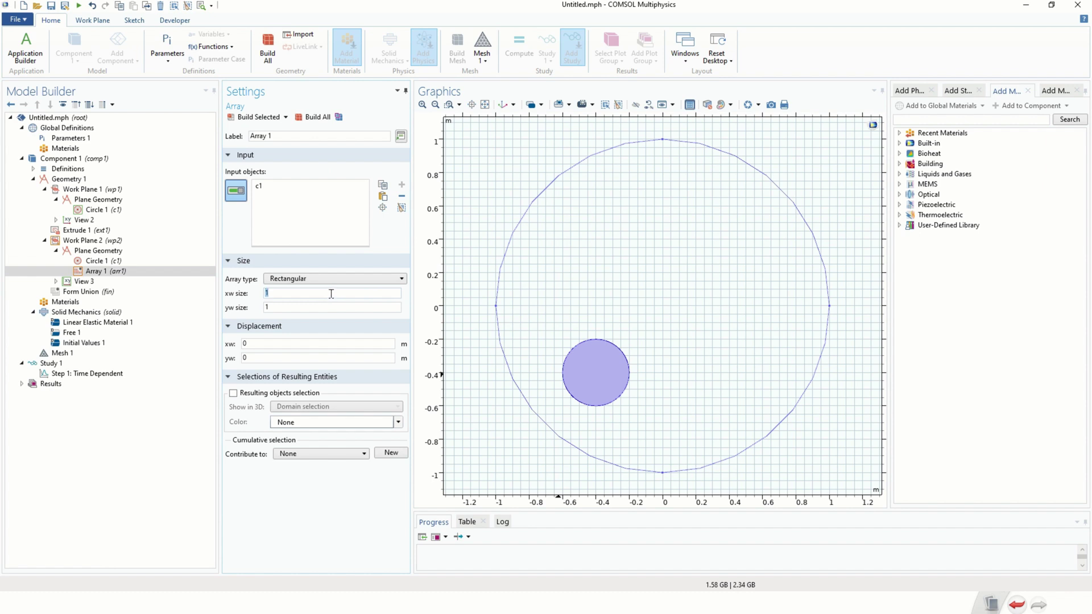
type("2")
left_click(258, 116)
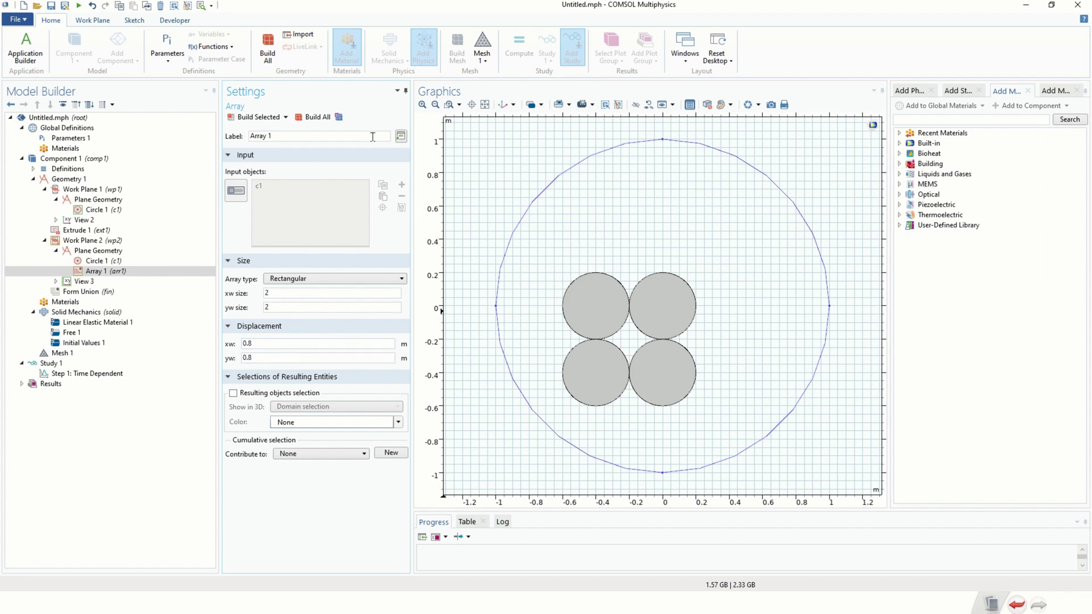
left_click(259, 117)
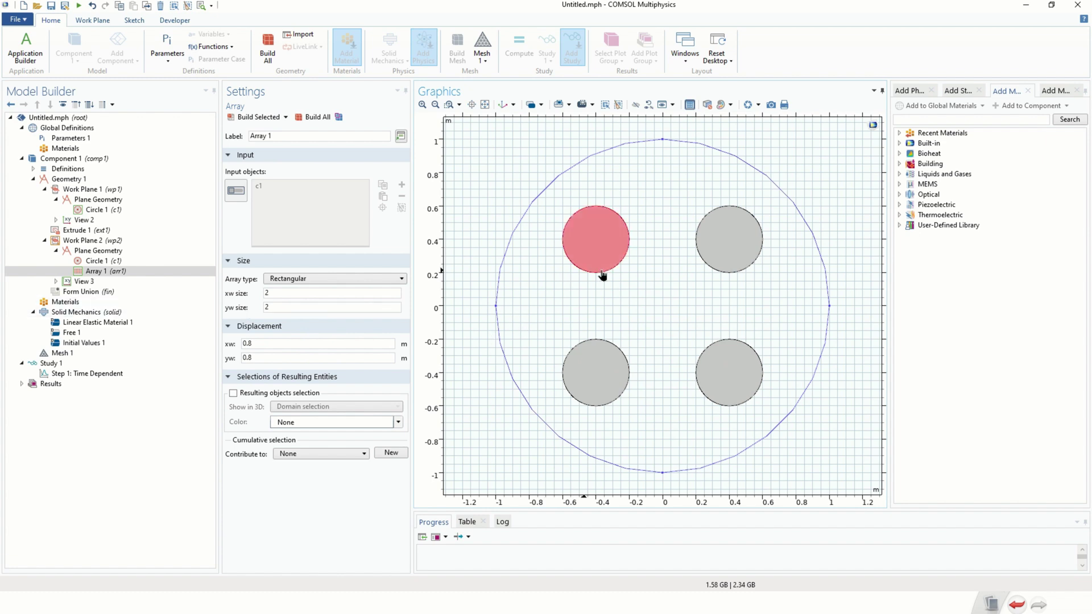
left_click(108, 244)
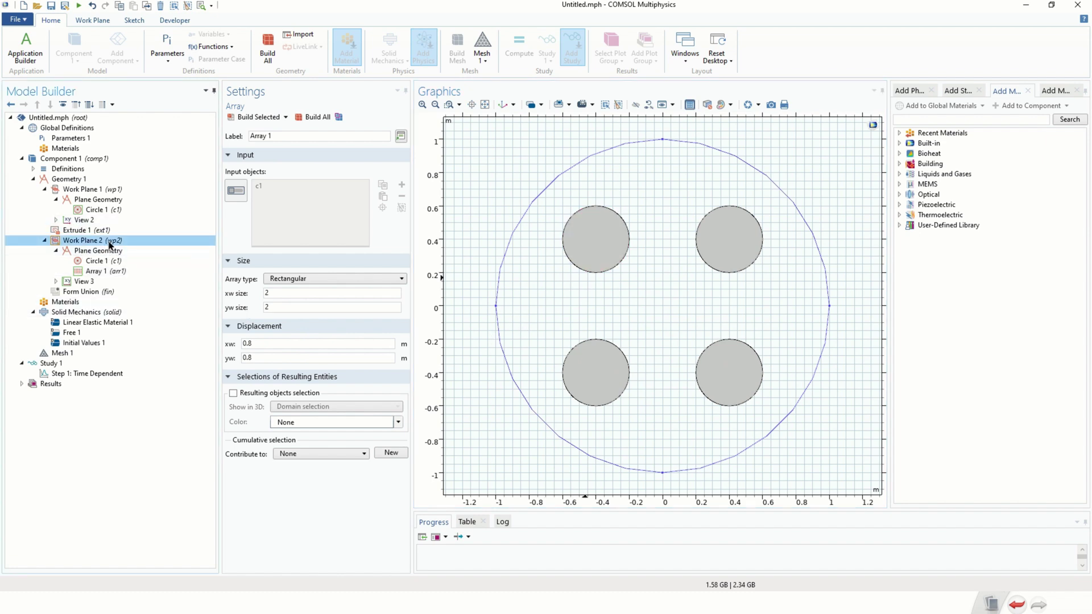
left_click(267, 53)
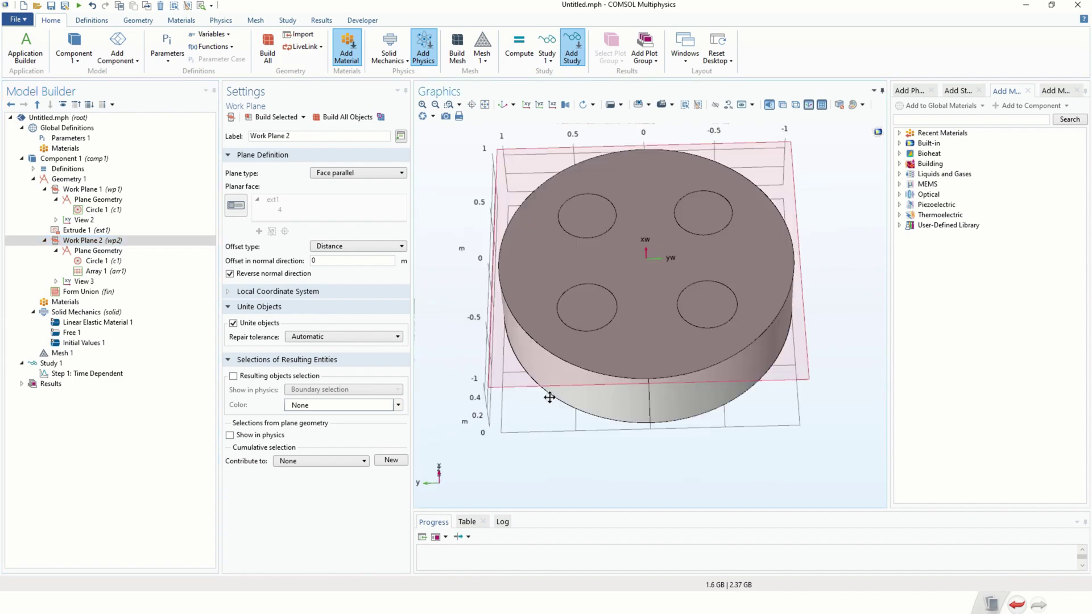
left_click(104, 243)
Add Extrude 2 from the second work plane, toggling its source between Faces and Work plane
right_click(107, 243)
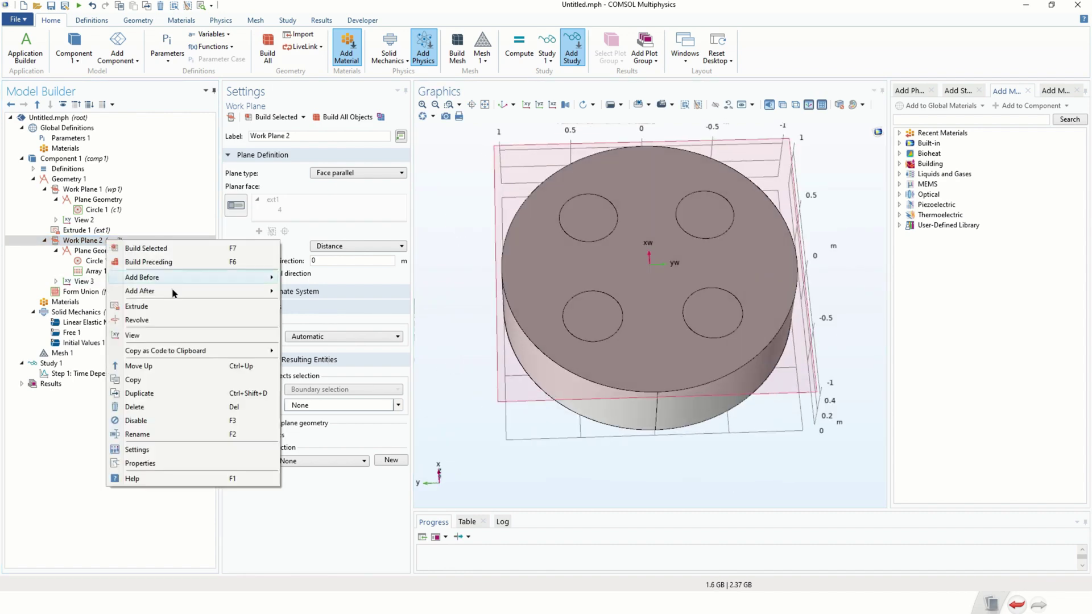
left_click(176, 308)
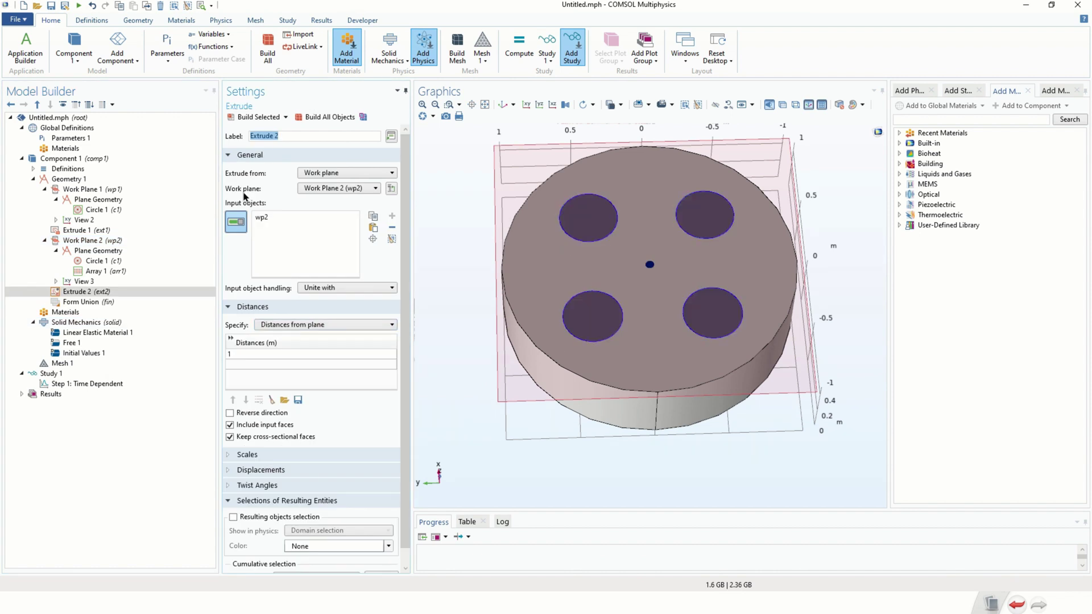
left_click(350, 173)
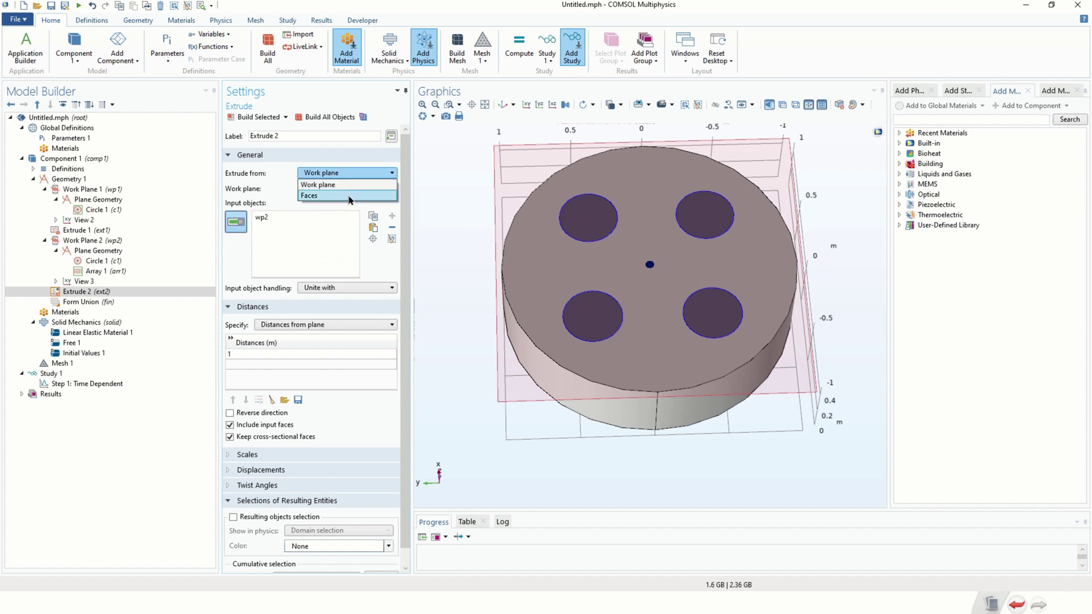
left_click(348, 196)
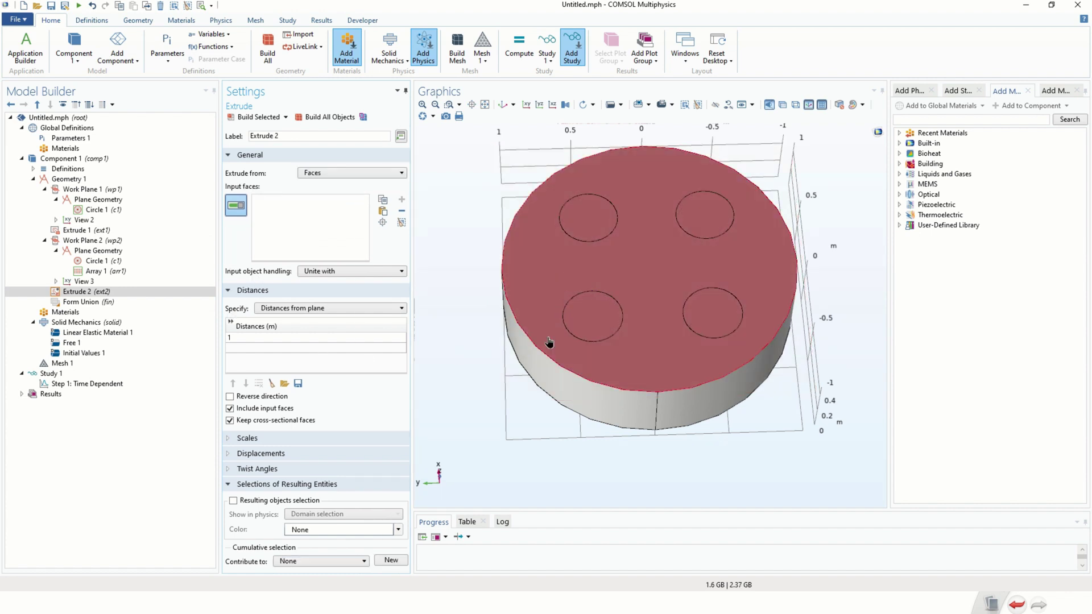
left_click_drag(441, 381, 455, 358)
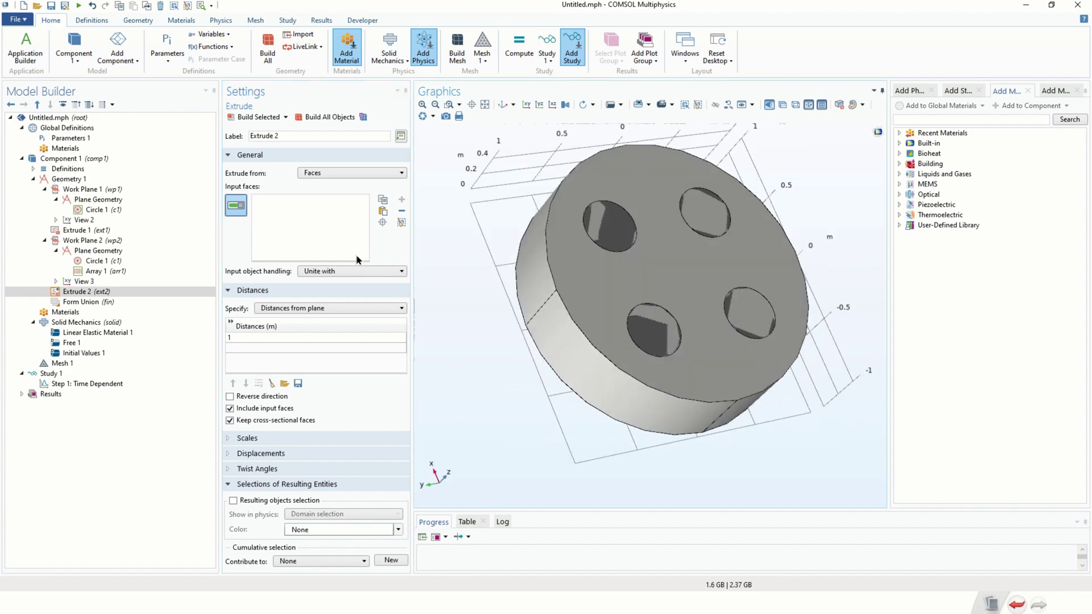
left_click(349, 173)
left_click(336, 185)
left_click(341, 173)
left_click(337, 195)
Remove the wrongly added disk face from the inputs and extrude from Work Plane 2 (wp2)
left_click(606, 231)
left_click(708, 223)
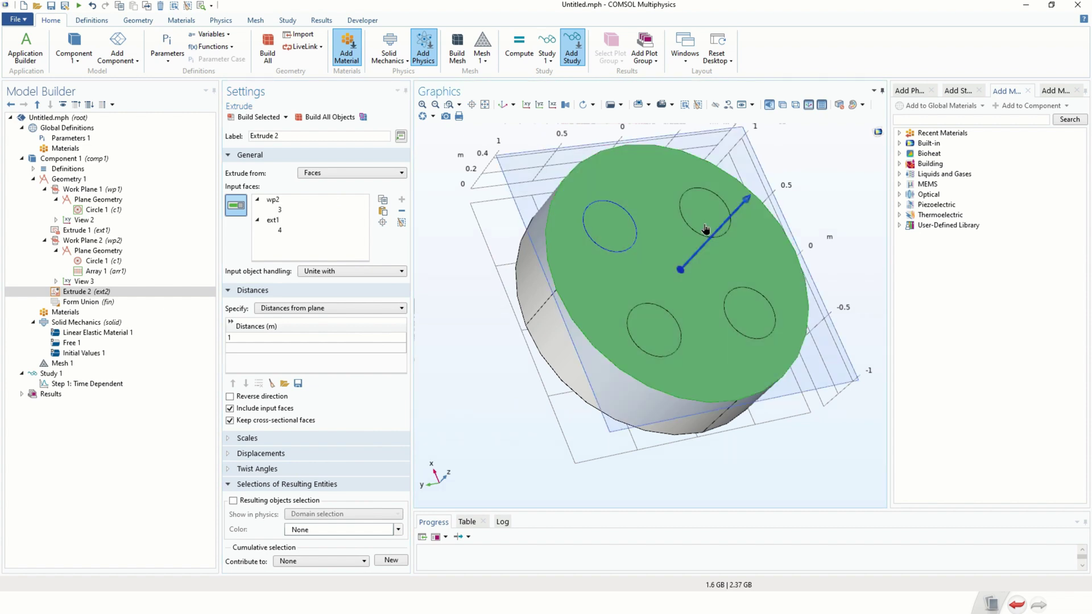
left_click(305, 230)
left_click(295, 229, "shift")
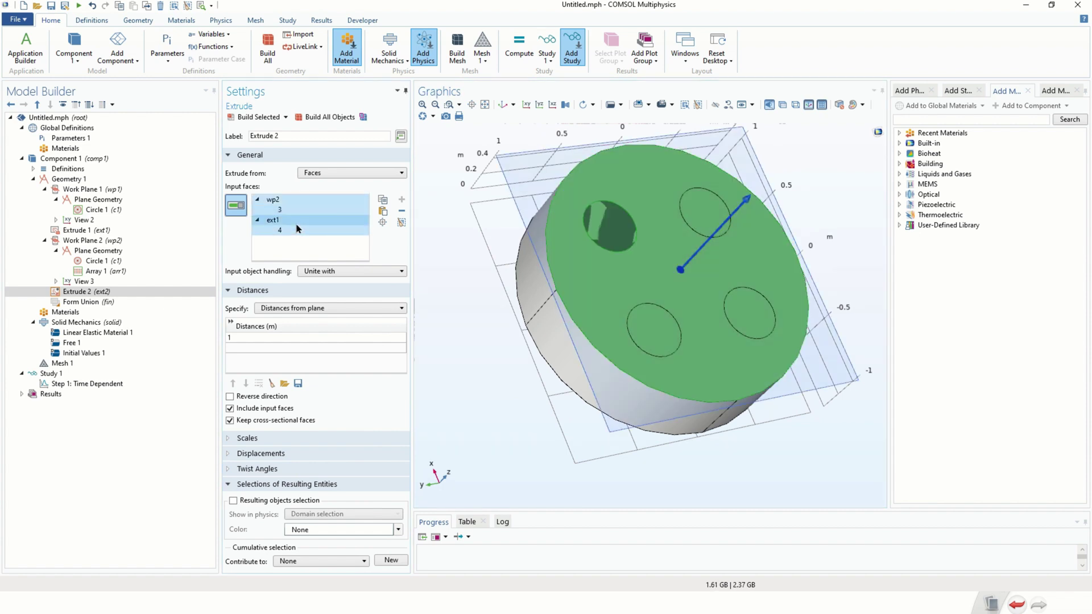
key("Delete")
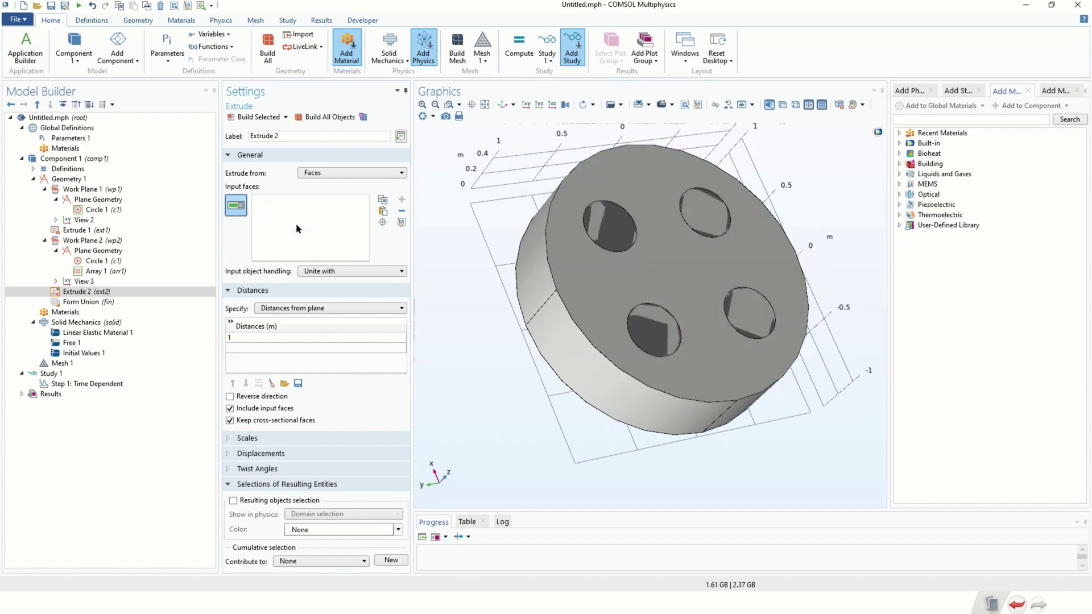
left_click(602, 230)
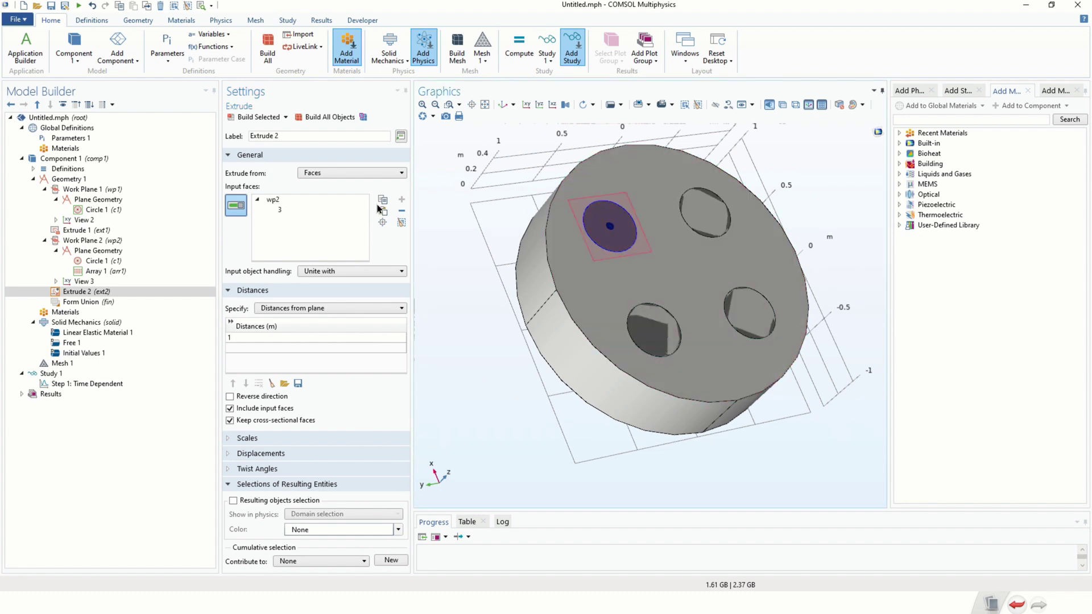
left_click(392, 173)
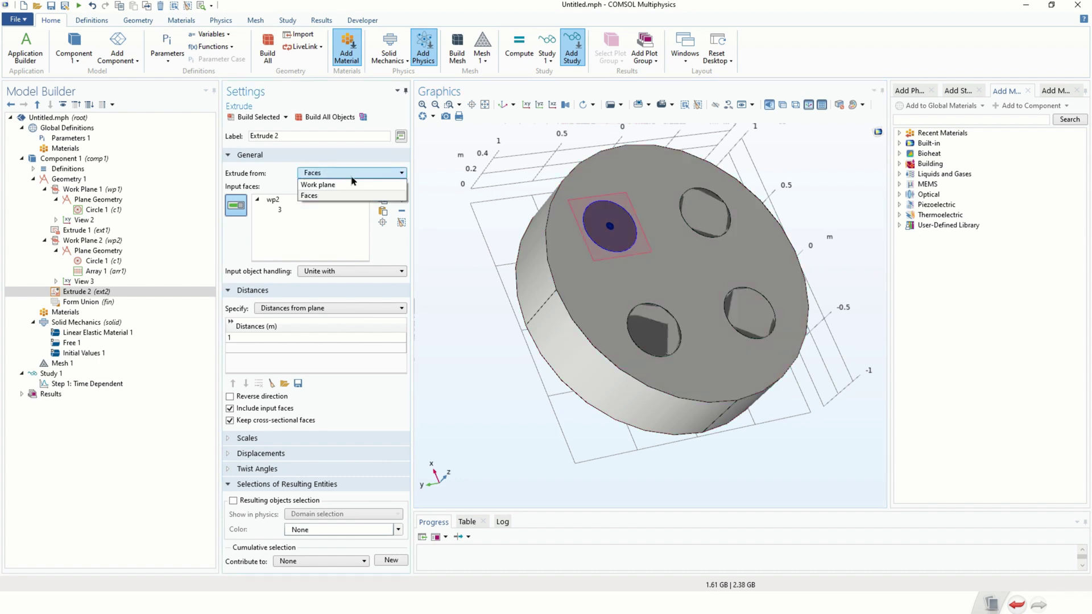
left_click(341, 186)
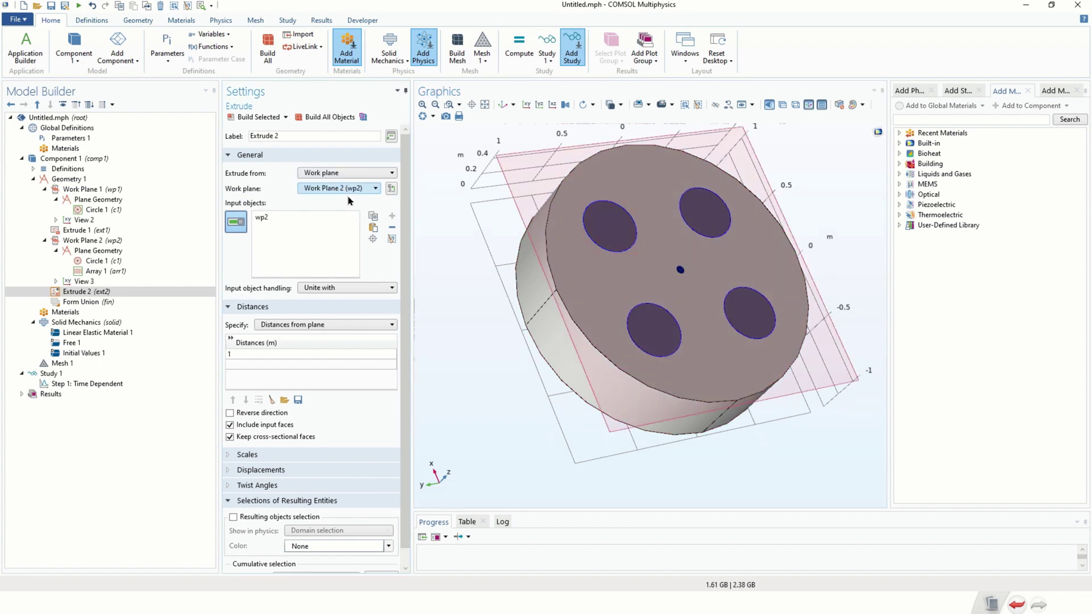
Set the extrusion distance to 0.3 m and build the extruded hole cylinders
double_click(262, 353)
type("0.")
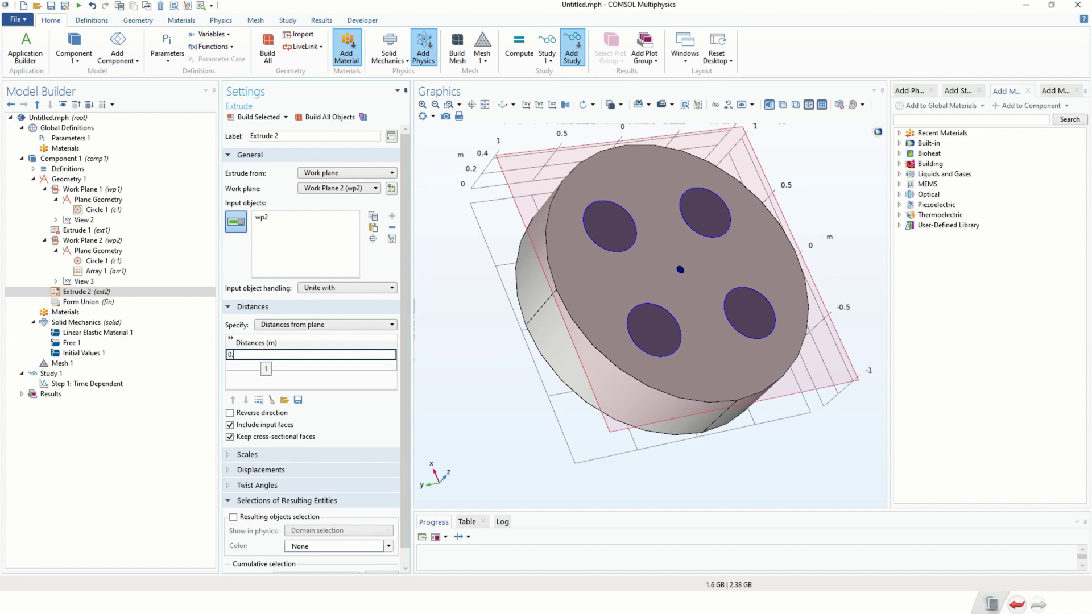
type("3")
left_click(259, 117)
left_click_drag(696, 304, 858, 268)
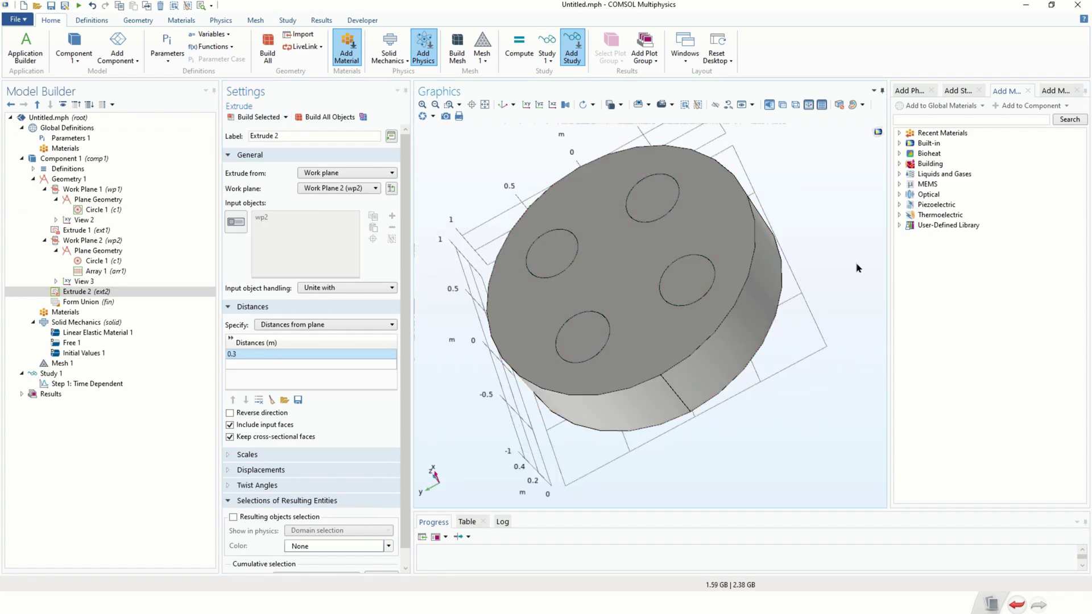
Inspect the inner cylinders in wireframe, then return to solid rendering at a top-down tilt
left_click(795, 105)
left_click_drag(750, 284, 794, 149)
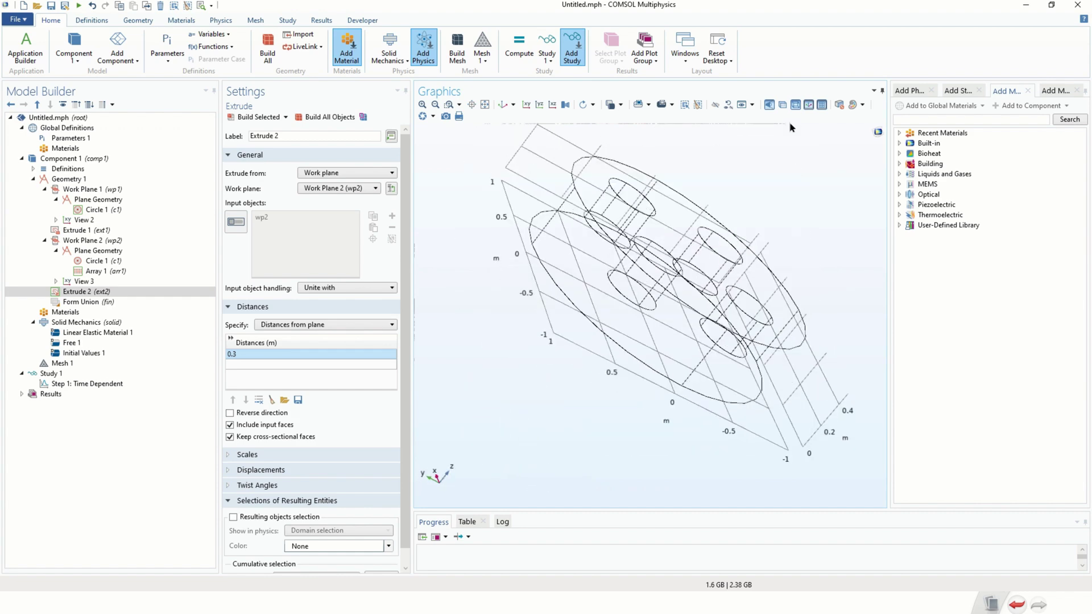
left_click(795, 106)
left_click_drag(745, 307, 682, 226)
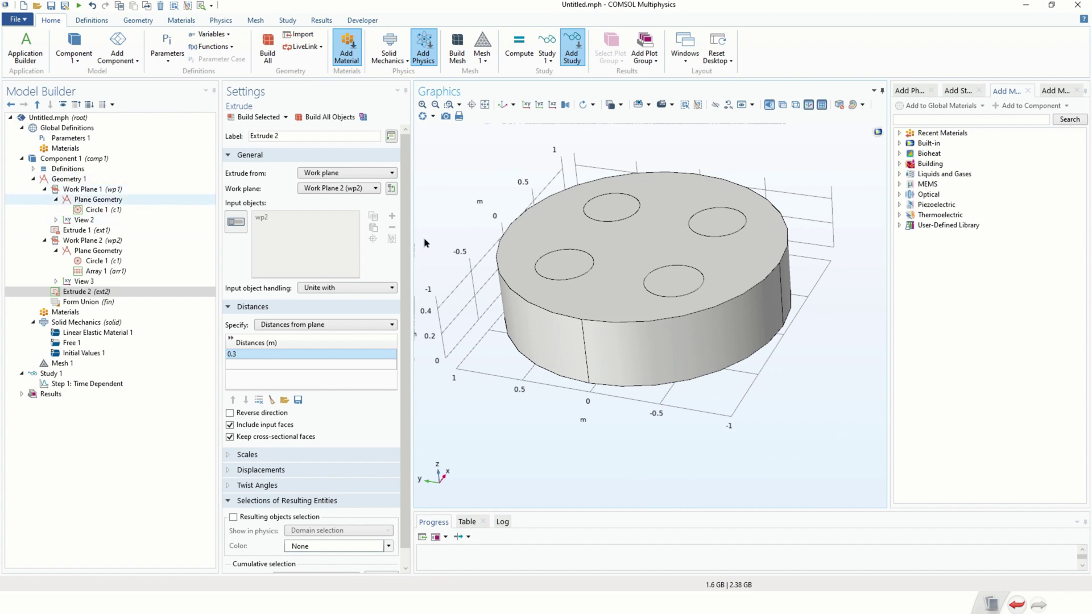
left_click_drag(551, 300, 636, 314)
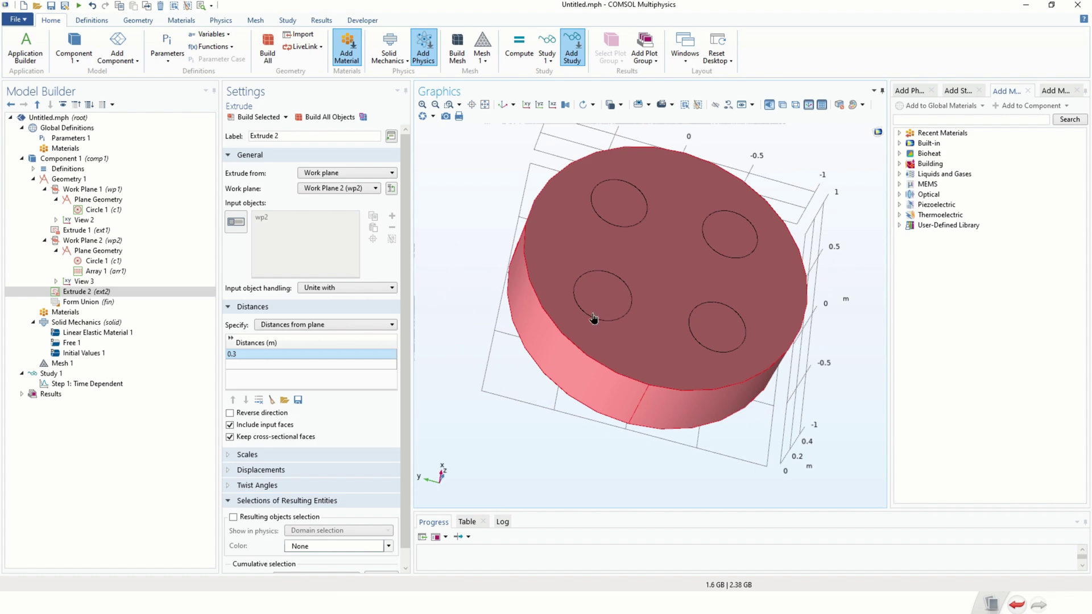
right_click_drag(586, 273, 589, 267)
left_click_drag(589, 268, 589, 288)
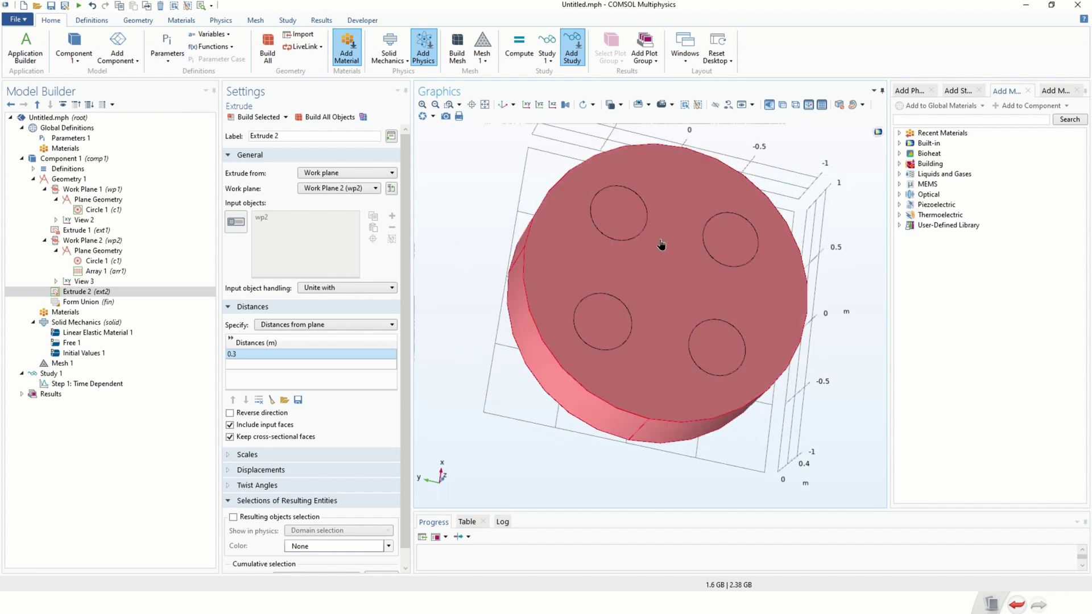
Add a Difference that keeps the disk ext1, subtracts the cylinders ext2, and build it
left_click(70, 179)
right_click(76, 178)
mouse_move(156, 385)
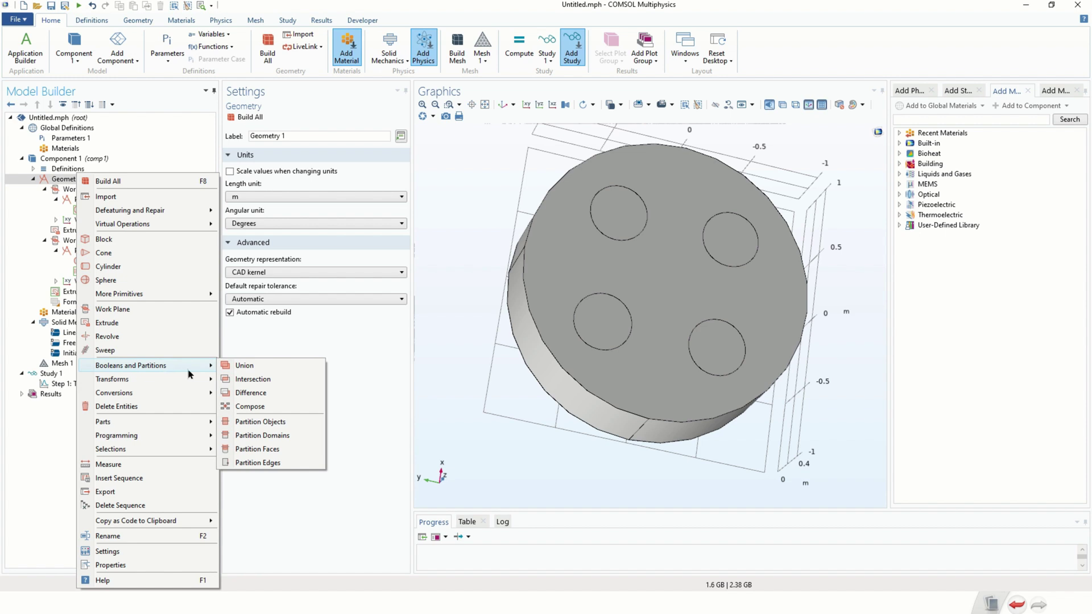
left_click(270, 394)
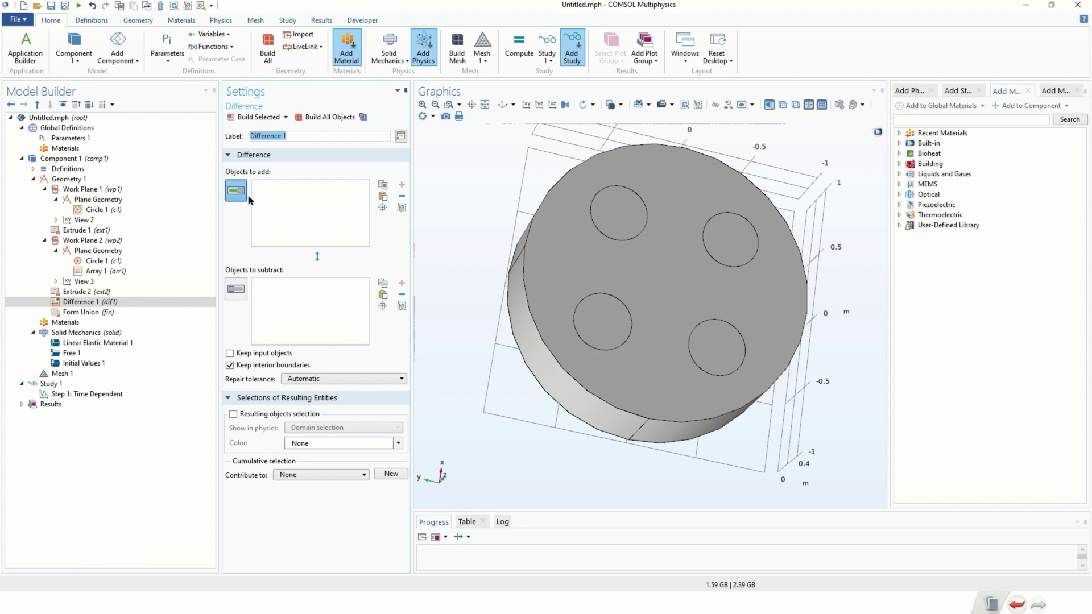
left_click(238, 193)
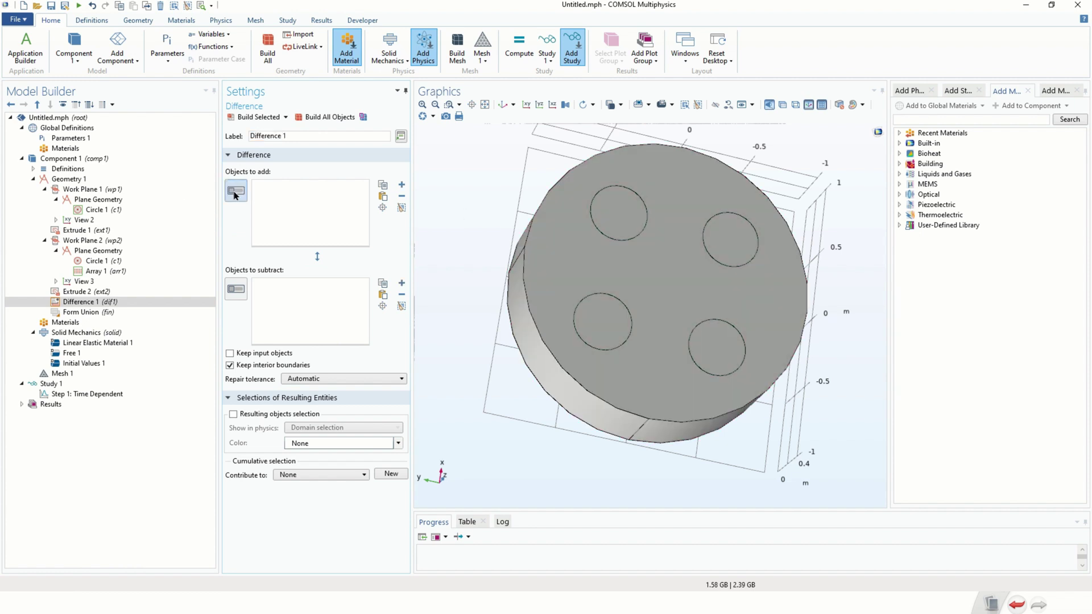
left_click(567, 242)
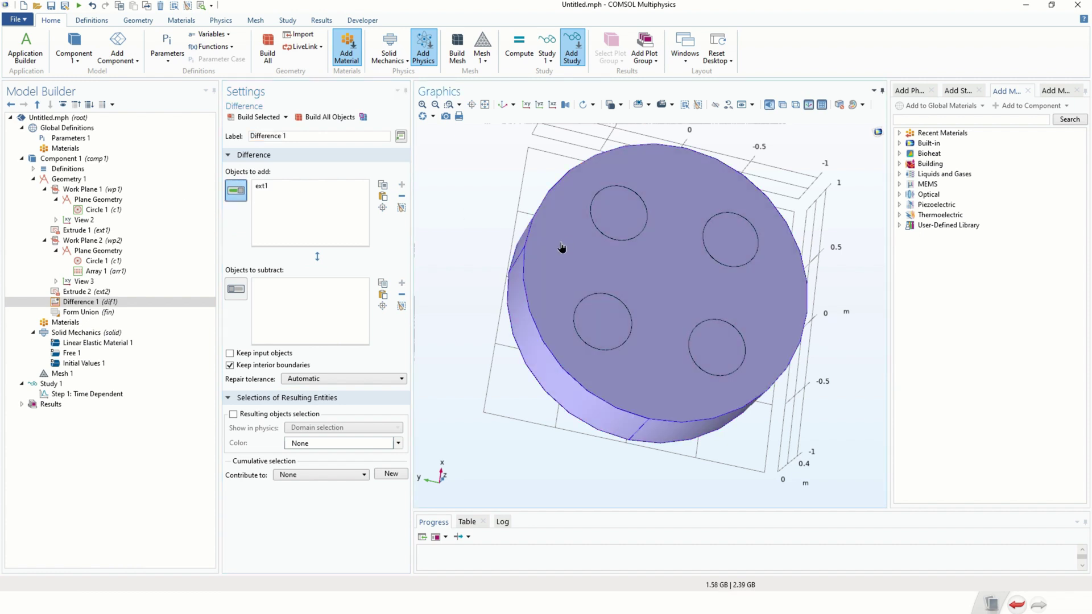
left_click(236, 289)
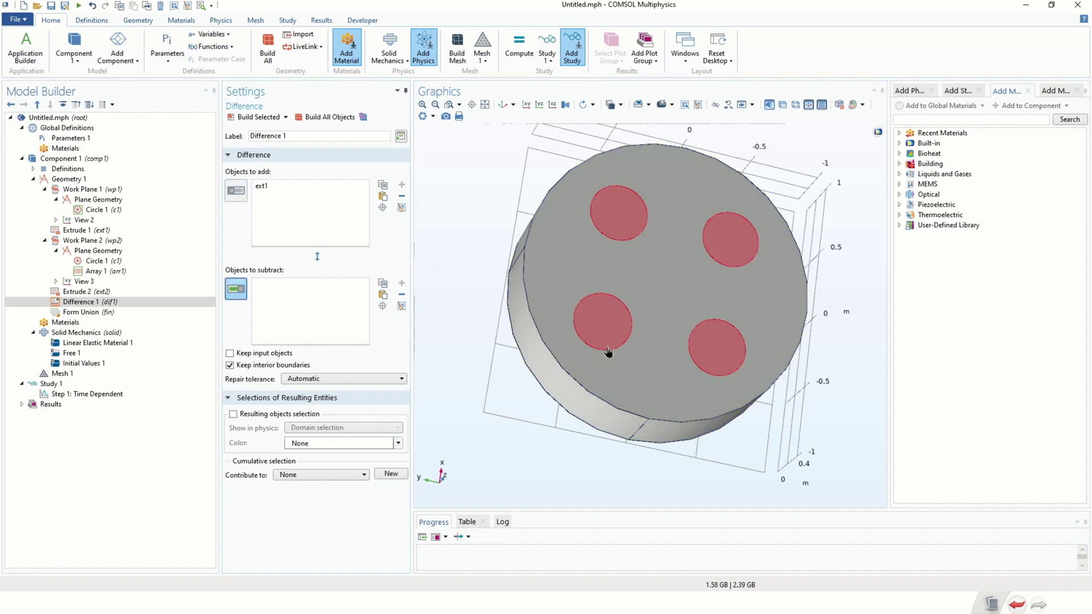
left_click(605, 327)
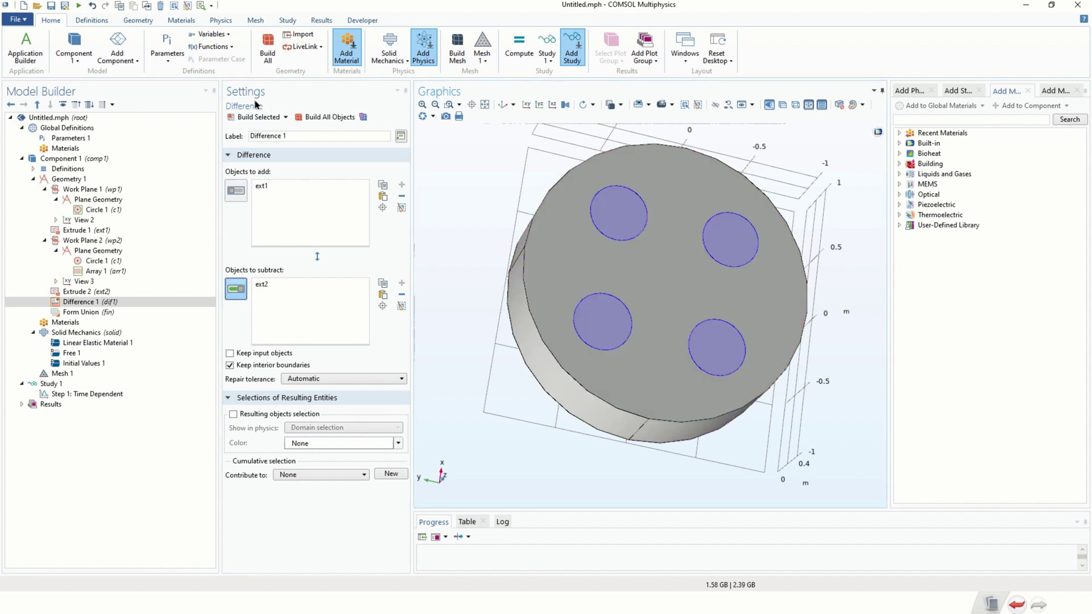
left_click(254, 118)
left_click_drag(697, 285, 753, 191)
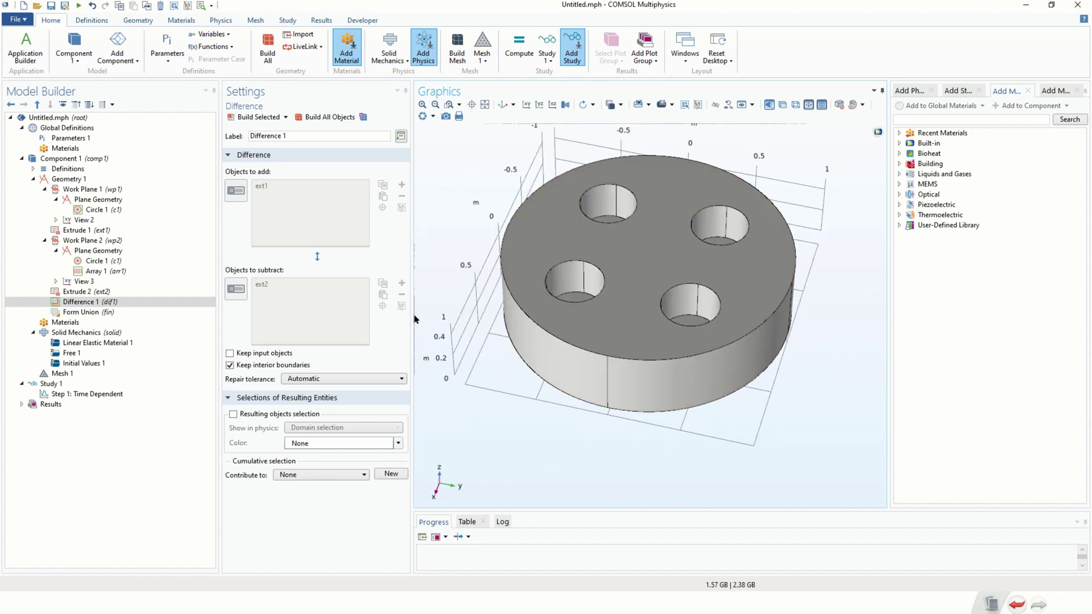
Widen the graphics area, tilt the holed disk toward the viewer, and open Geometry 1's context menu
left_click_drag(412, 315, 305, 315)
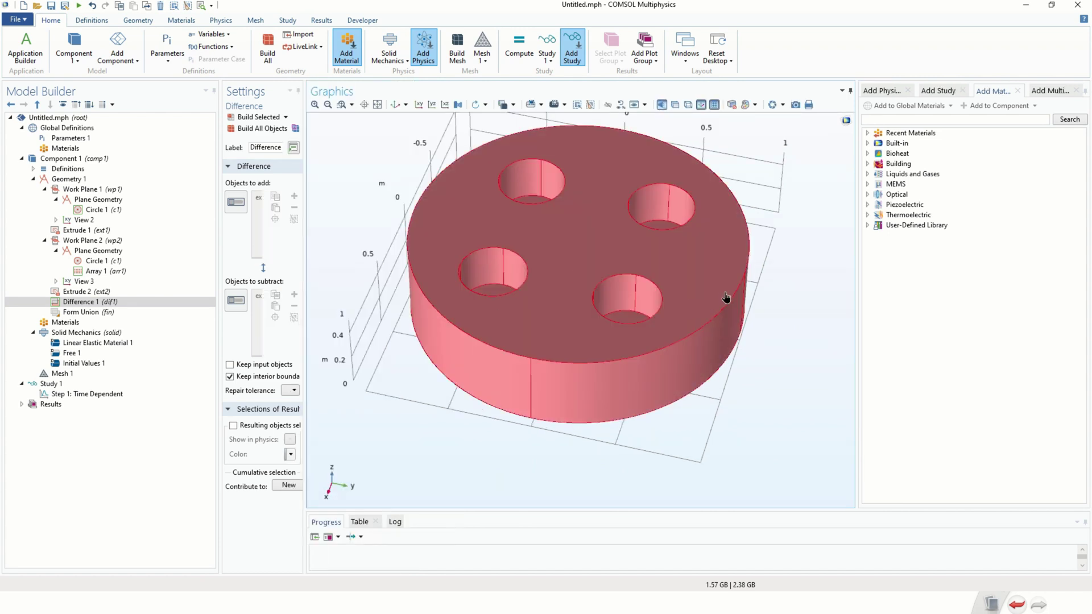
right_click_drag(772, 286, 772, 388)
left_click_drag(764, 314, 561, 293)
left_click(89, 180)
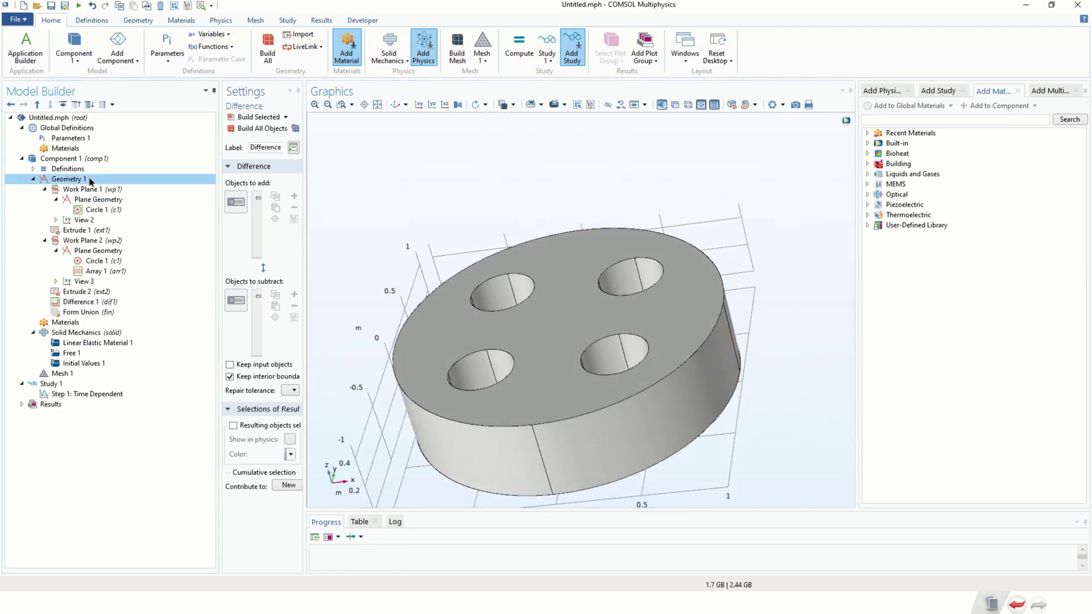
right_click(91, 182)
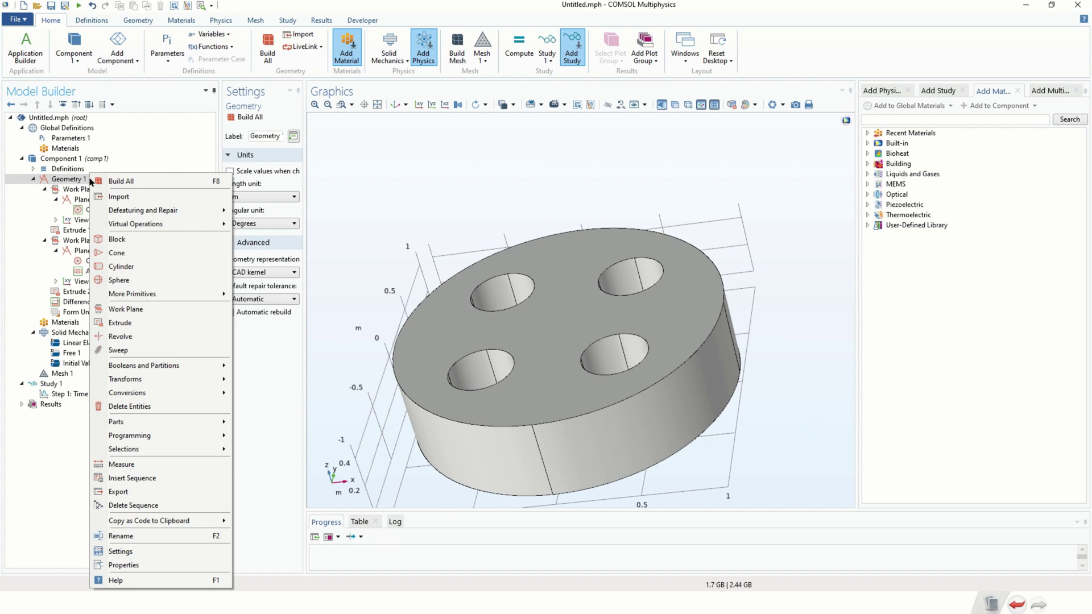
Open the Measure tool and set it to measure Geometry objects
left_click(146, 470)
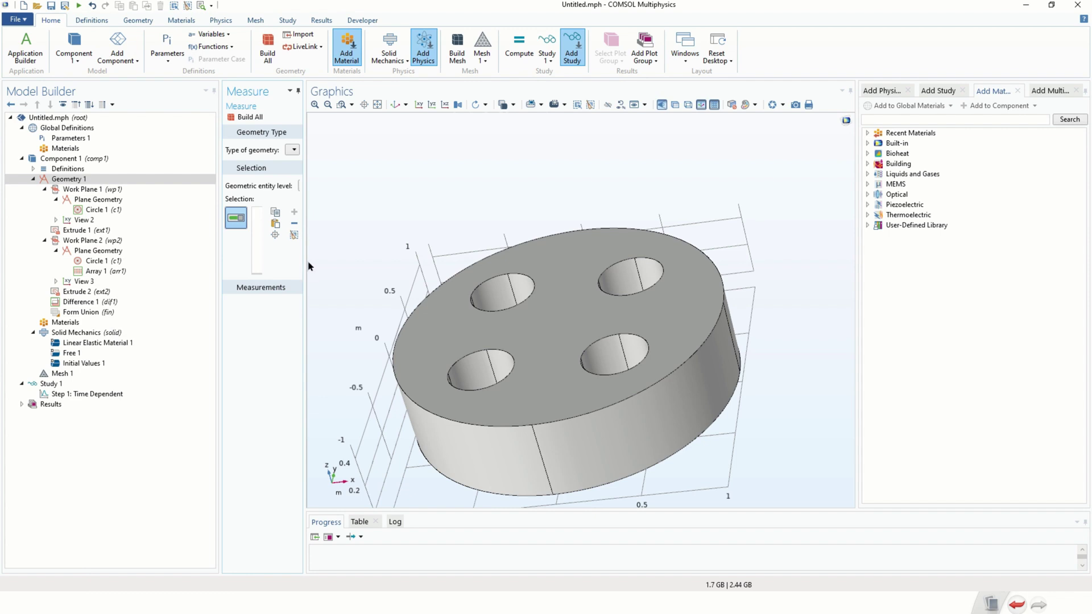
left_click_drag(305, 252, 375, 254)
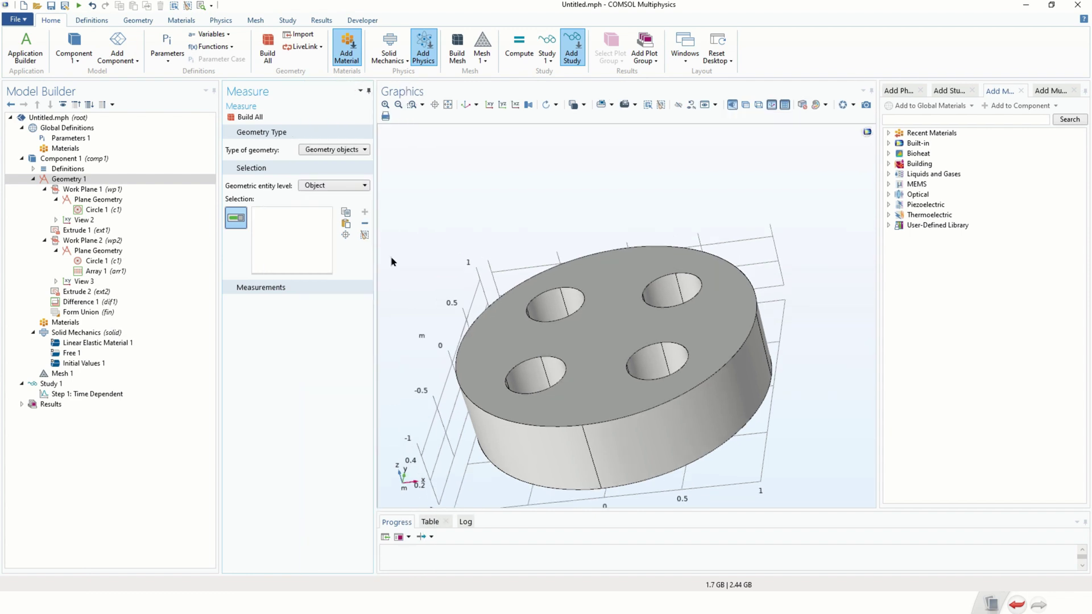
left_click(363, 151)
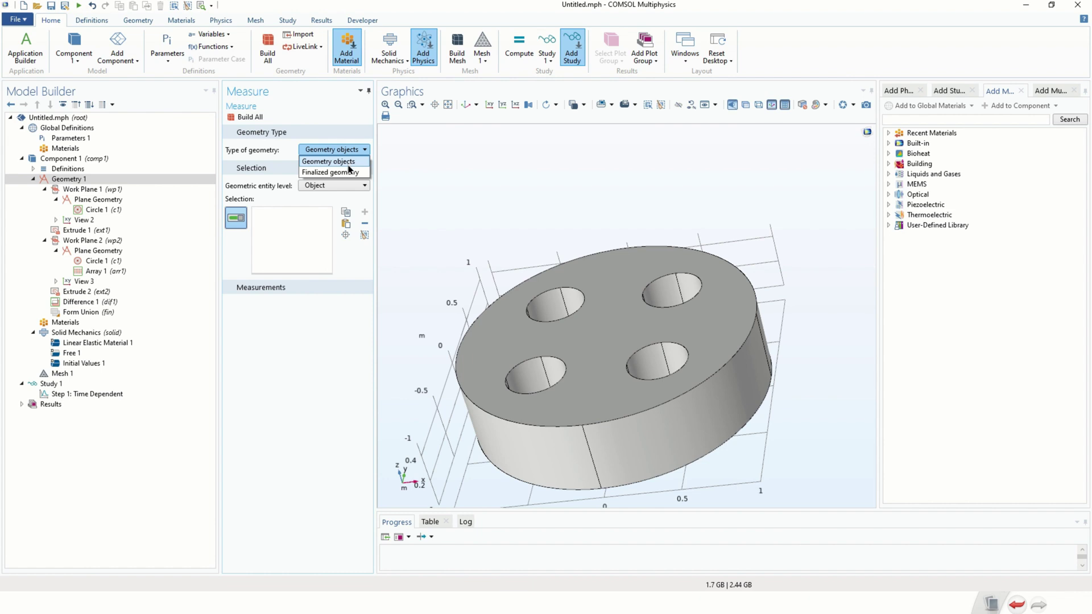
left_click(348, 172)
left_click(348, 149)
left_click(335, 162)
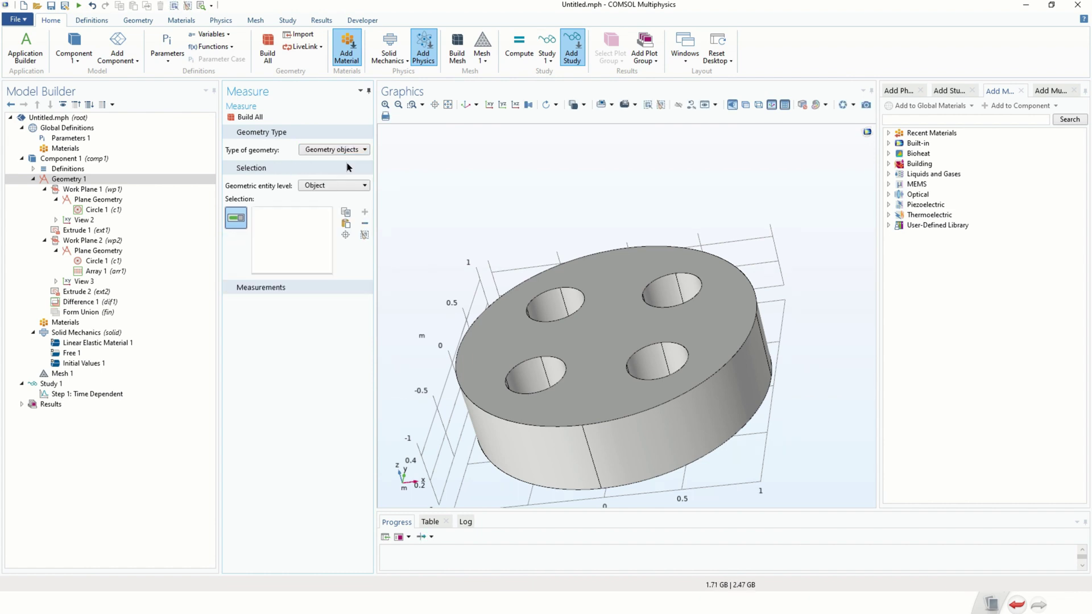
left_click_drag(481, 242, 482, 214)
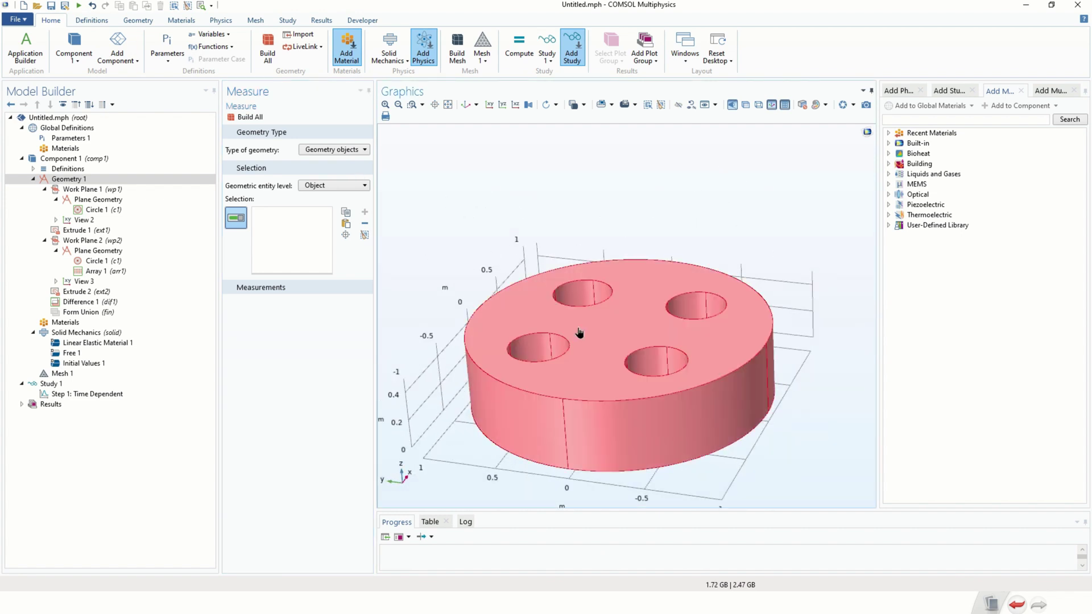
Select the holed disk to review its counts, then switch the entity level to Domain
left_click(589, 345)
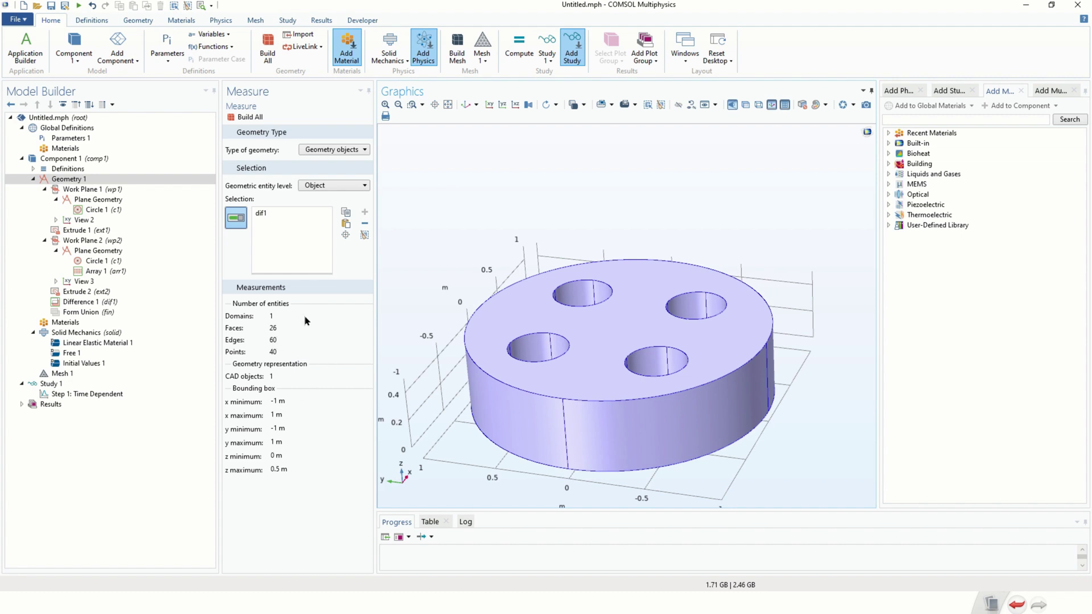
left_click_drag(456, 427, 584, 388)
left_click(334, 188)
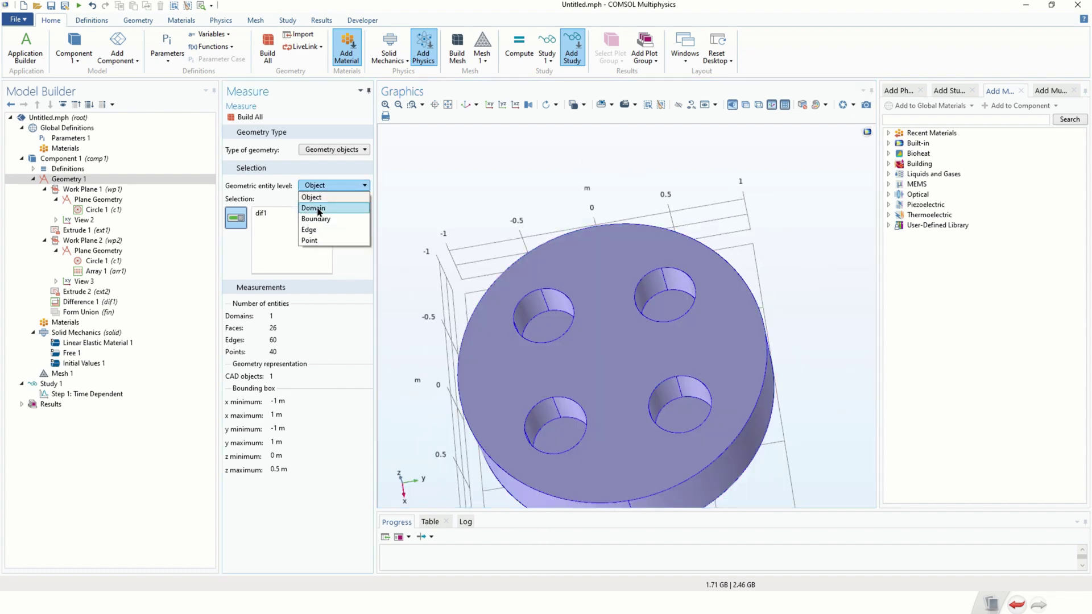
left_click(325, 209)
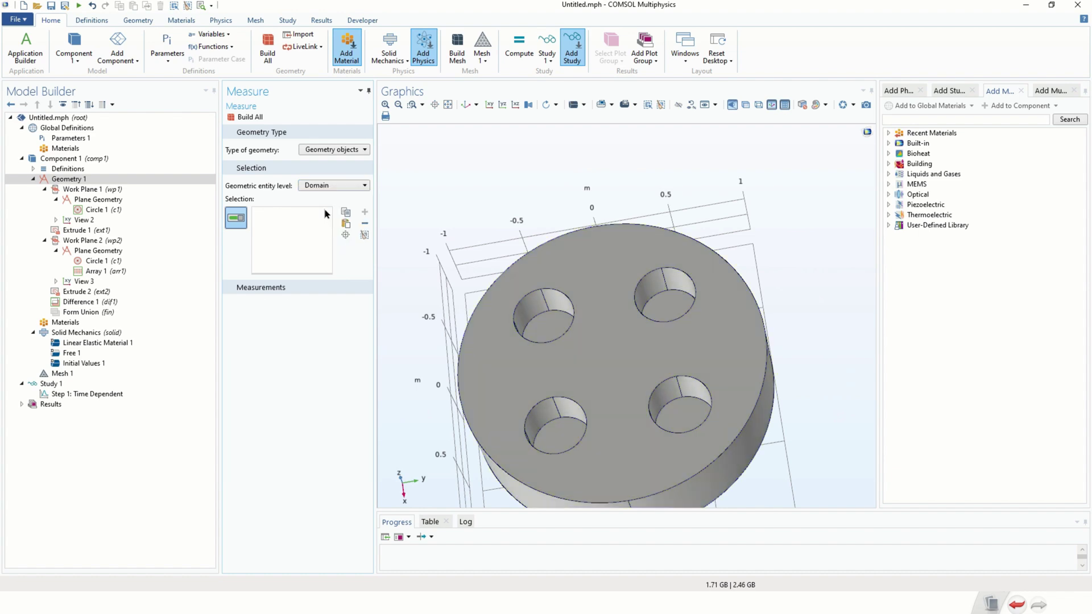
Measure the disk domain's volume, then the top face's area at Boundary level
left_click(585, 336)
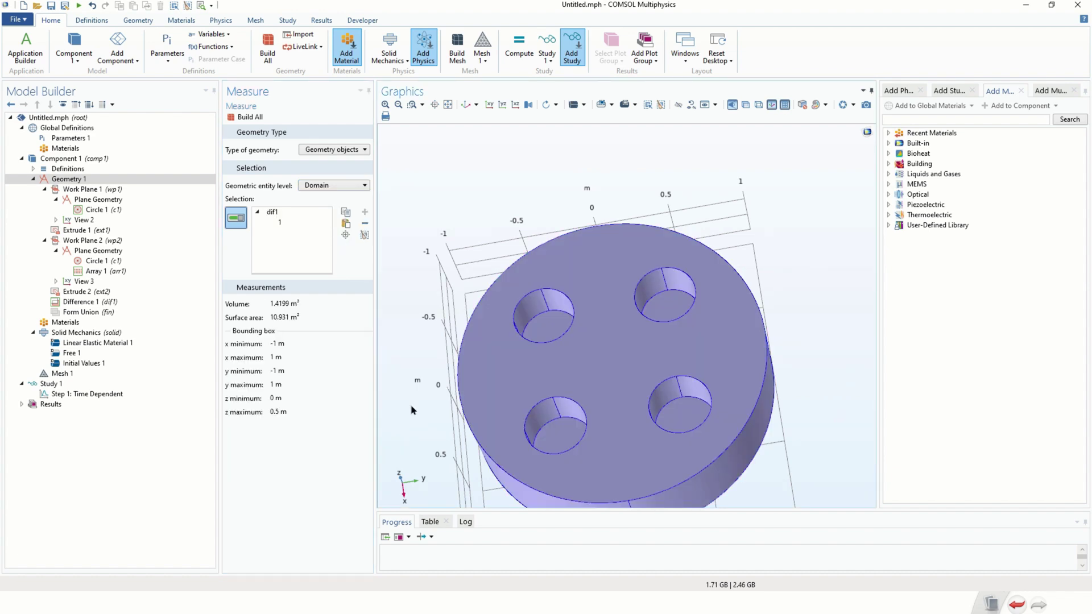
left_click_drag(453, 407, 502, 364)
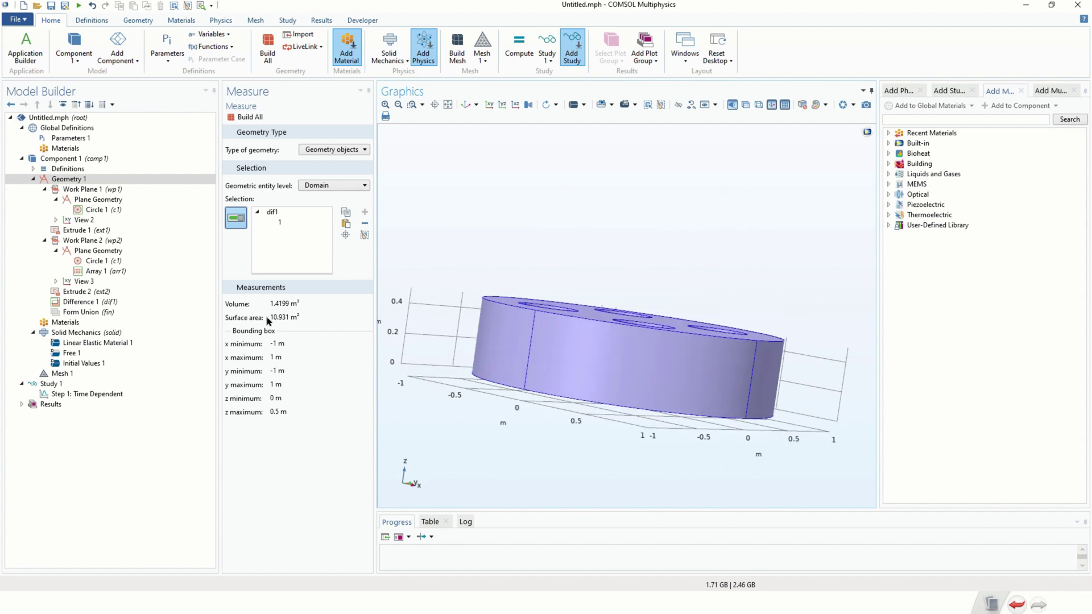
left_click_drag(303, 317, 257, 318)
left_click(343, 188)
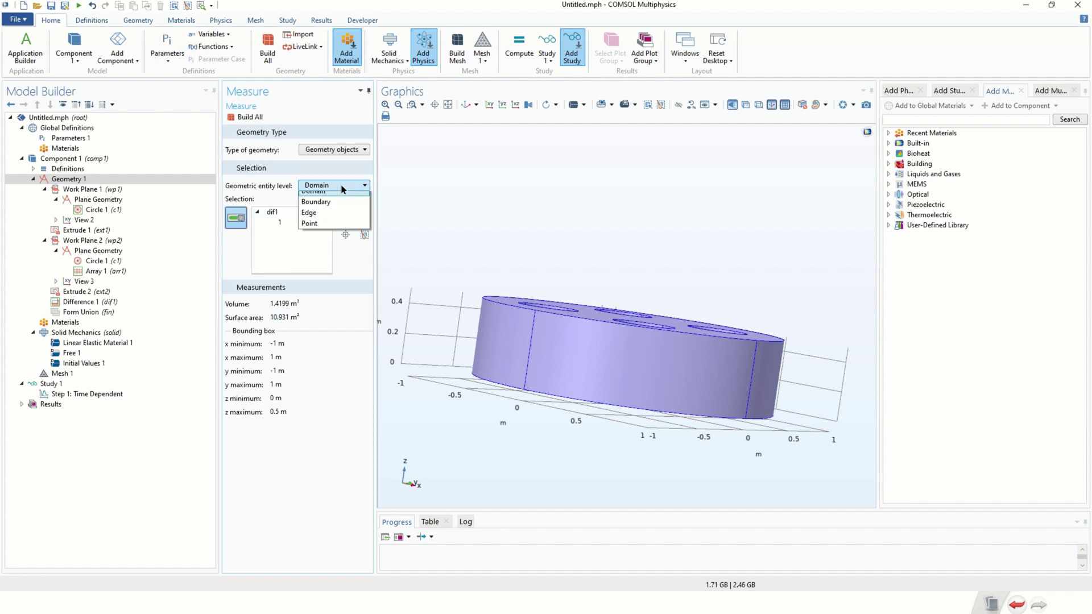
left_click(331, 202)
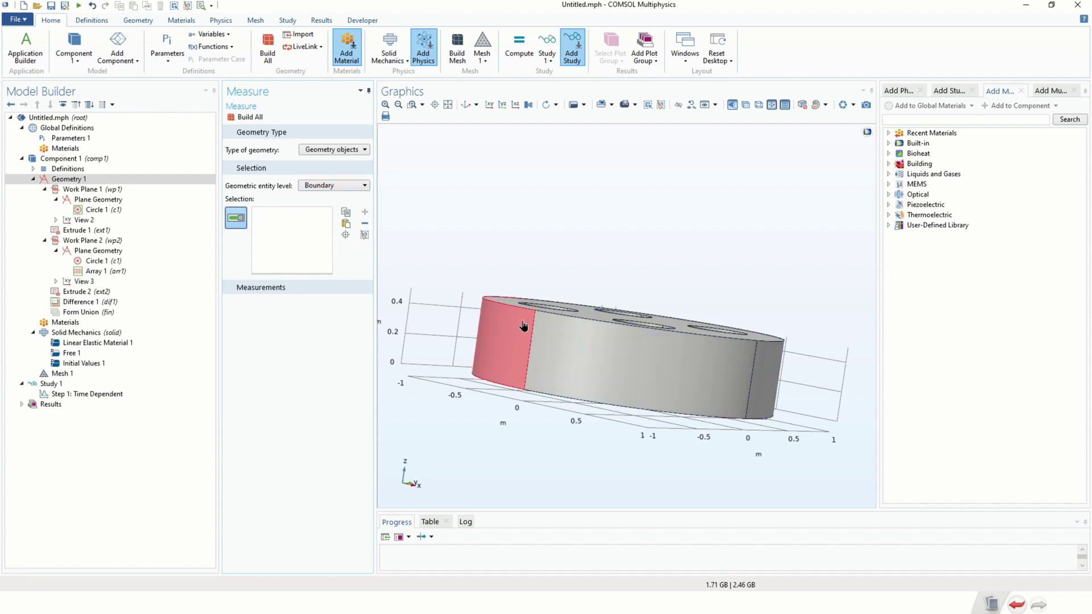
mouse_move(519, 365)
left_mouse_down()
mouse_move(541, 390)
mouse_move(634, 409)
mouse_move(507, 372)
left_mouse_up()
left_click(567, 353)
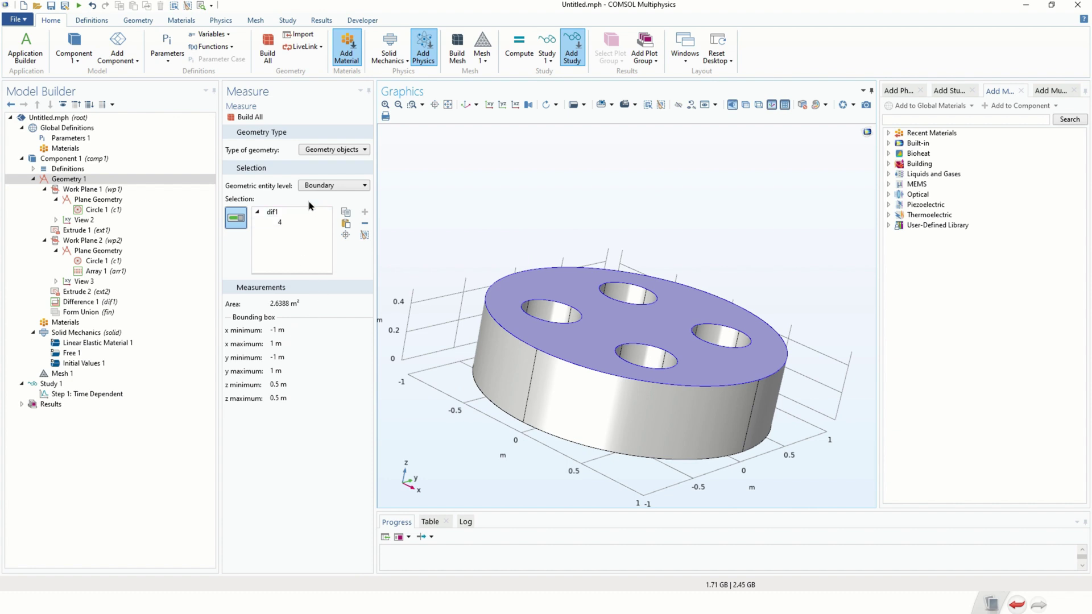
At Edge level, measure the vertical side seam as 0.5 m long
left_click(344, 186)
left_click(324, 228)
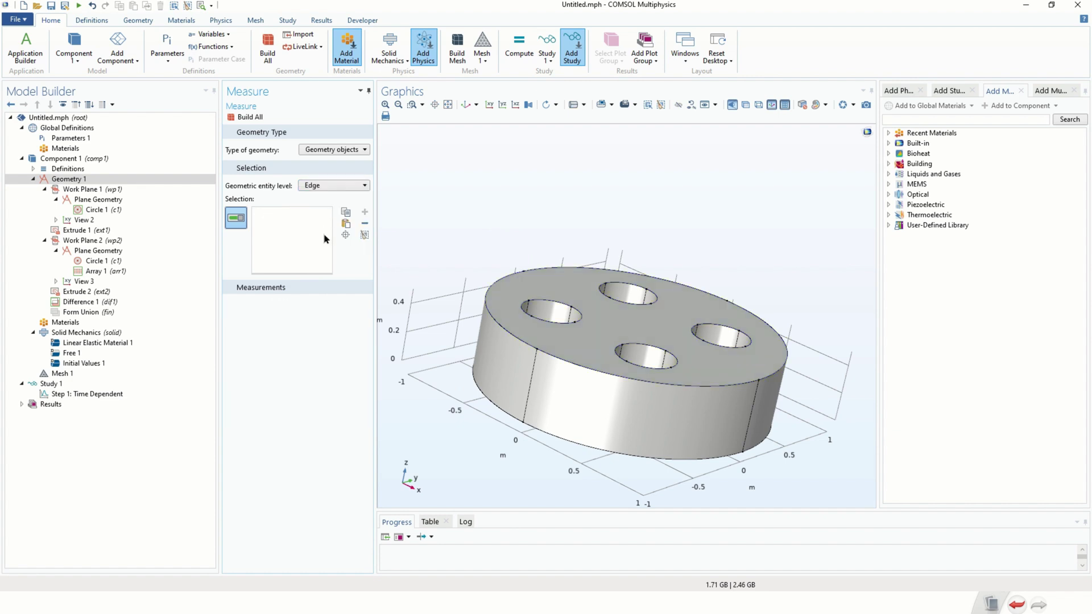
left_click(532, 393)
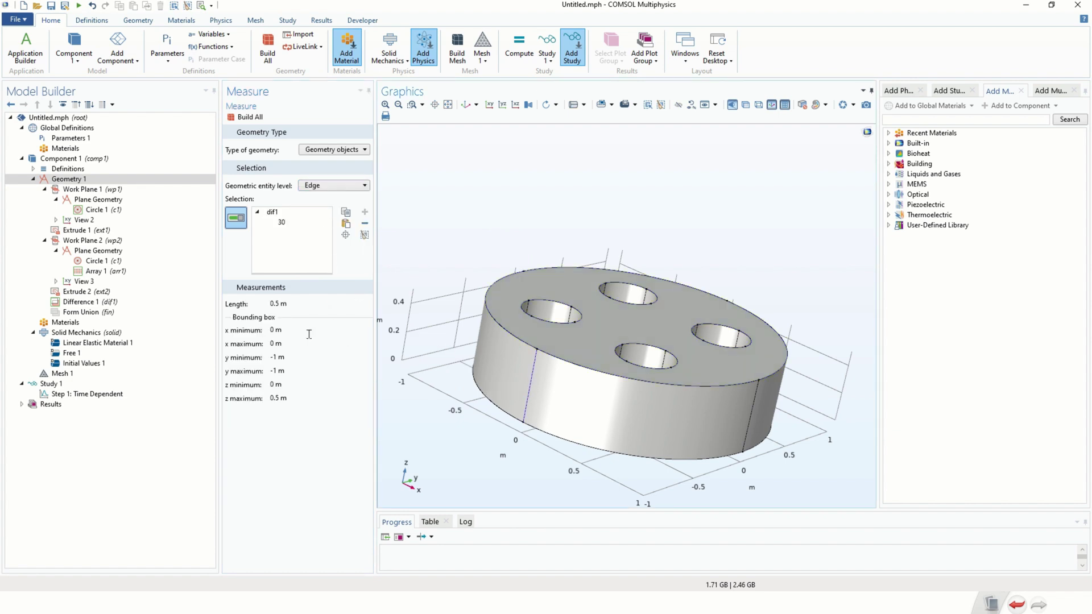
left_click_drag(289, 303, 228, 307)
Select all arcs of one hole's rim to get a total length of 2.0708 m
left_click_drag(474, 339, 455, 384)
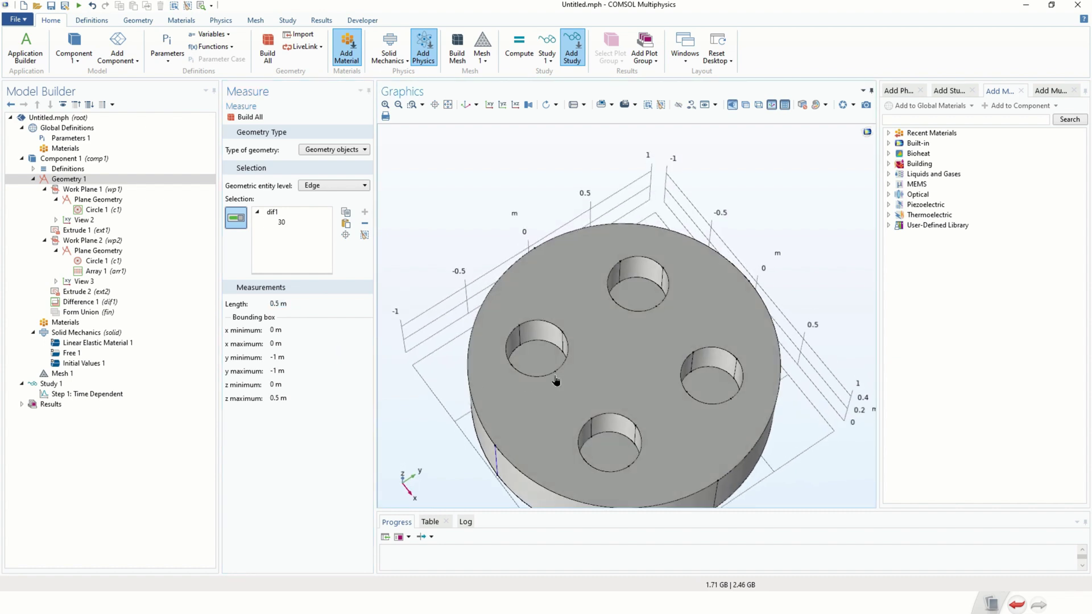
left_click(535, 376)
middle_click_drag(492, 383, 506, 279)
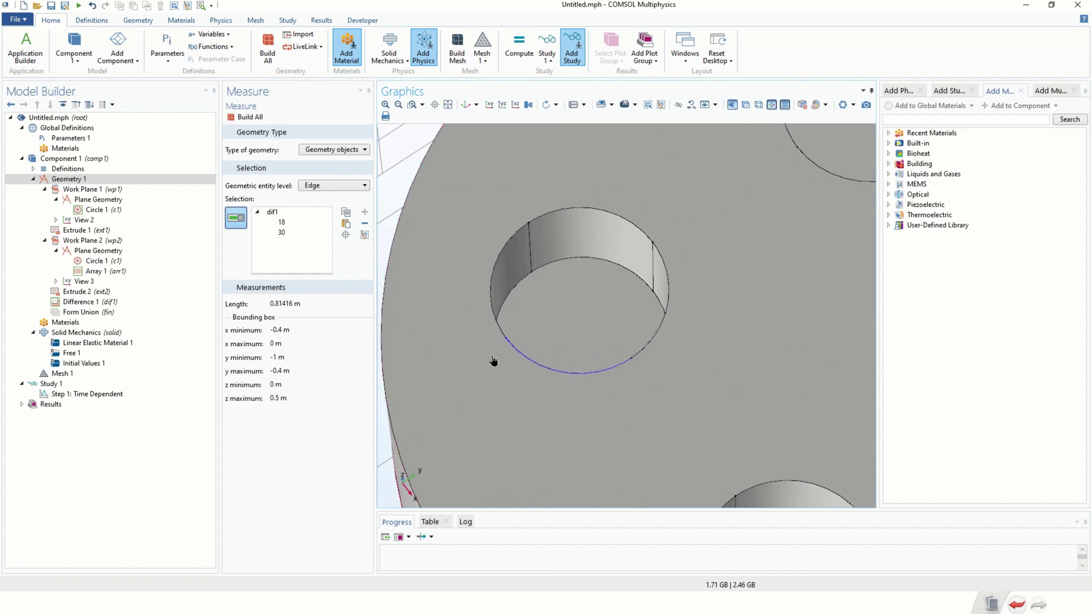
scroll(500, 337, "down", 5)
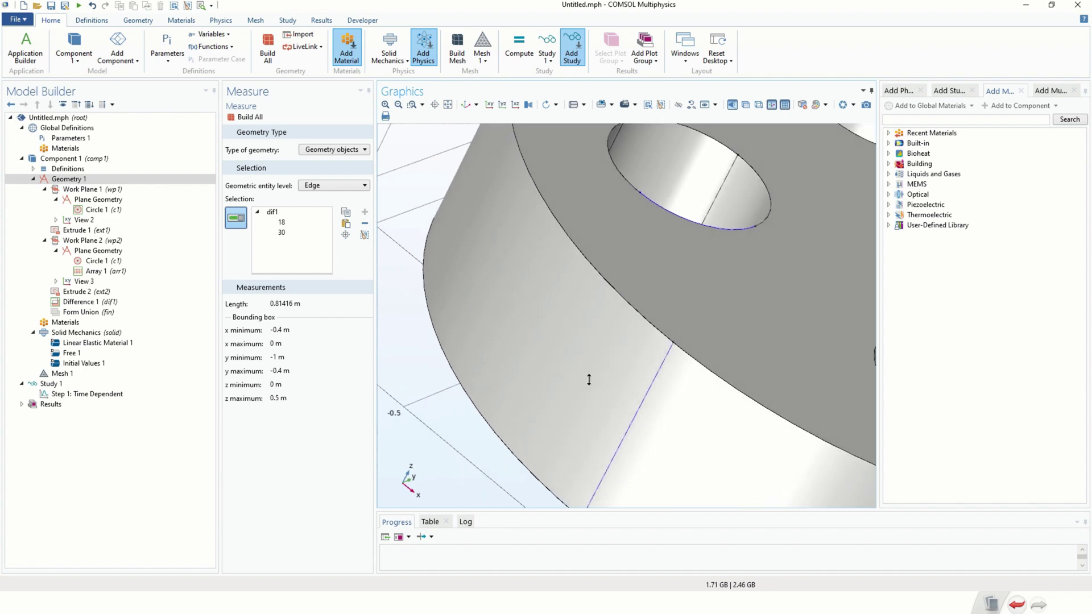
left_click_drag(676, 420, 592, 424)
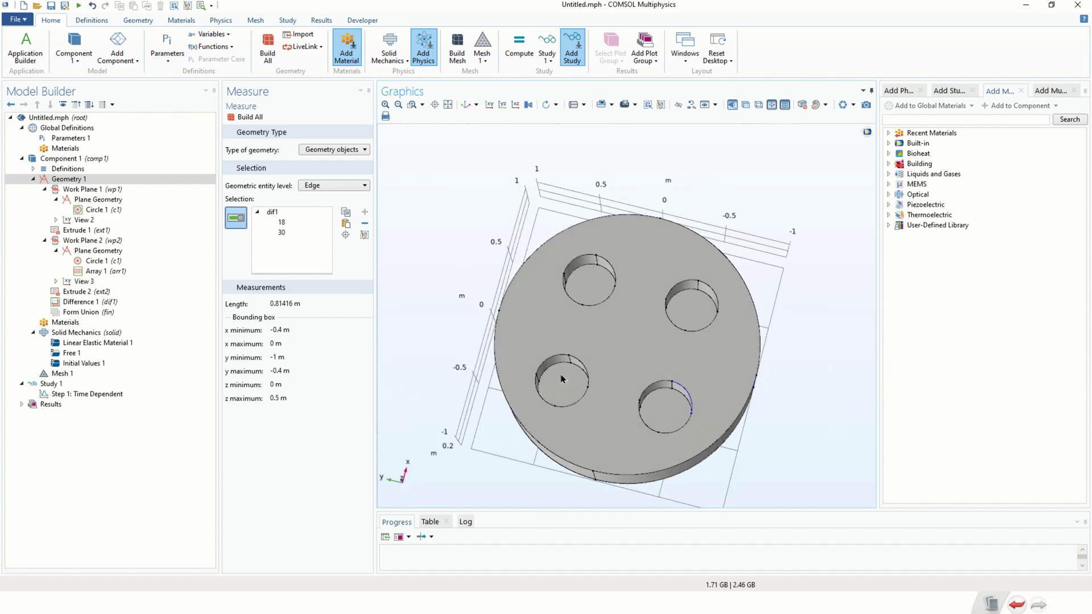
scroll(588, 376, "up", 5)
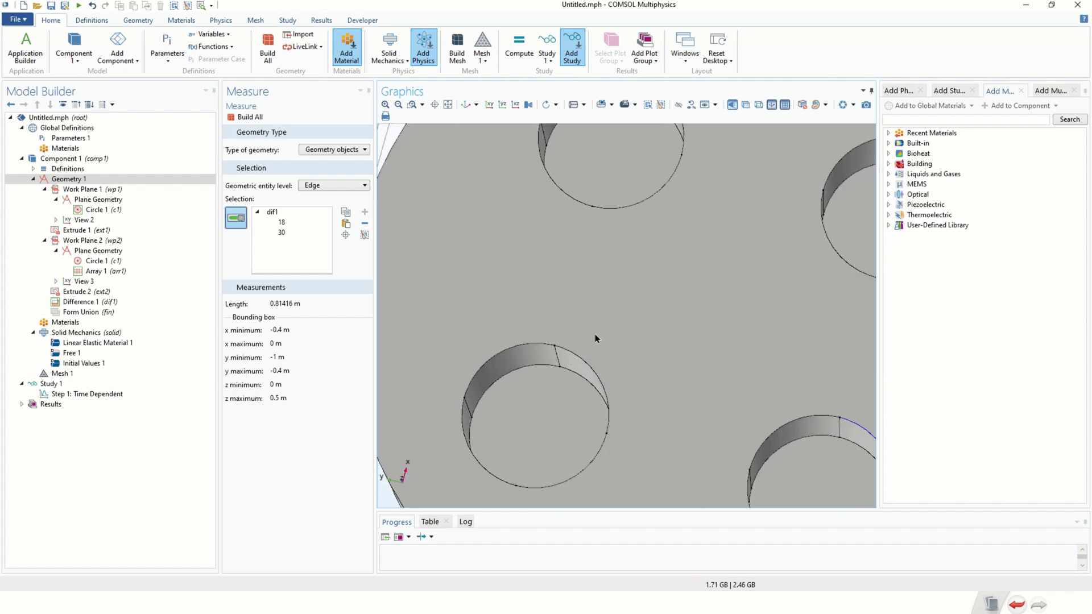
left_click(600, 385)
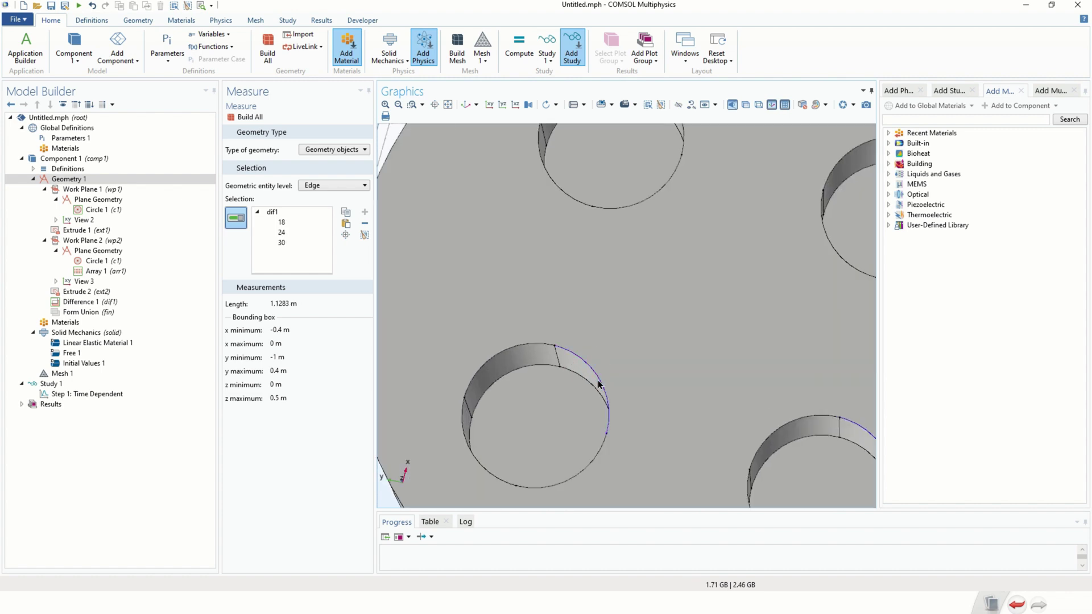
left_click(515, 349)
left_click(474, 460)
left_click(549, 489)
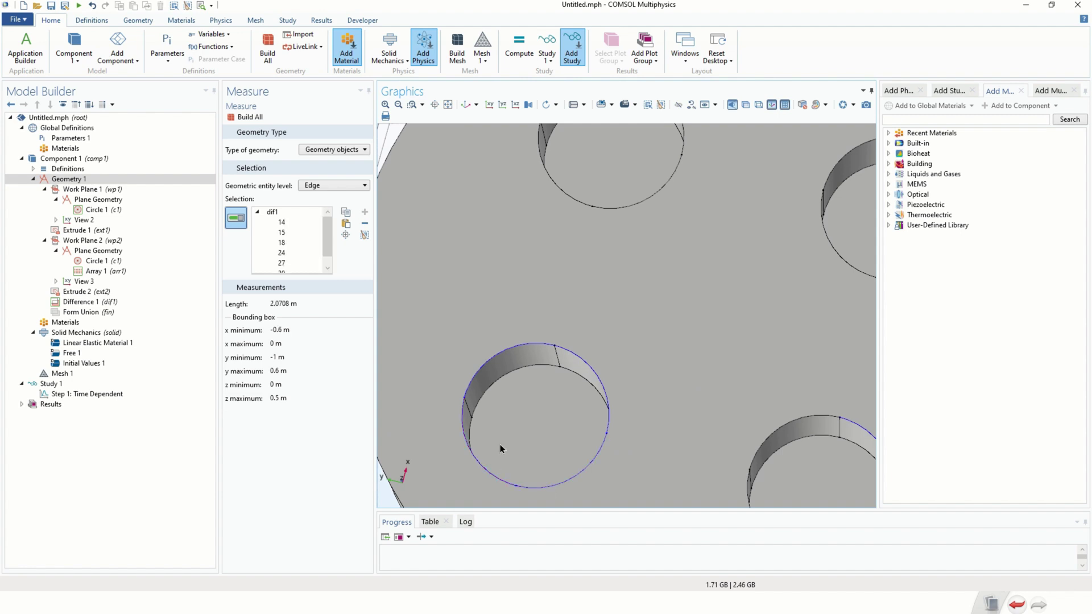
left_click_drag(294, 303, 267, 307)
Clear all selected edges from the measurement
left_click(279, 233)
key("ctrl+a")
key("Delete")
middle_click_drag(586, 308, 534, 256)
middle_click_drag(510, 329, 503, 271)
At Point level, read the hole's top vertex at x −0.2, y 0.4, z 0.5 m
left_click(334, 150)
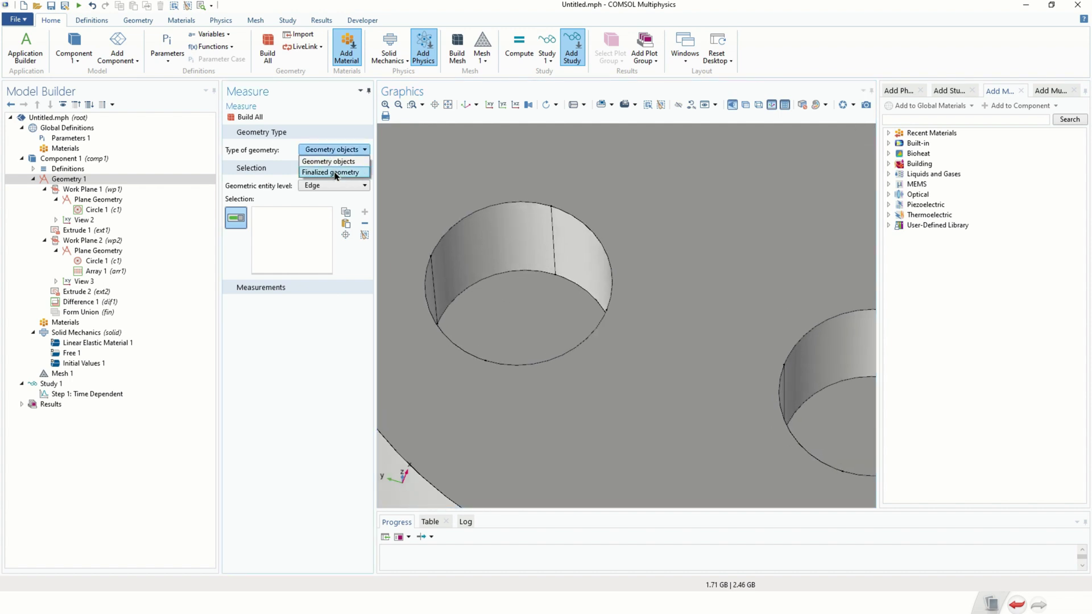
left_click(329, 162)
left_click(334, 186)
left_click(340, 239)
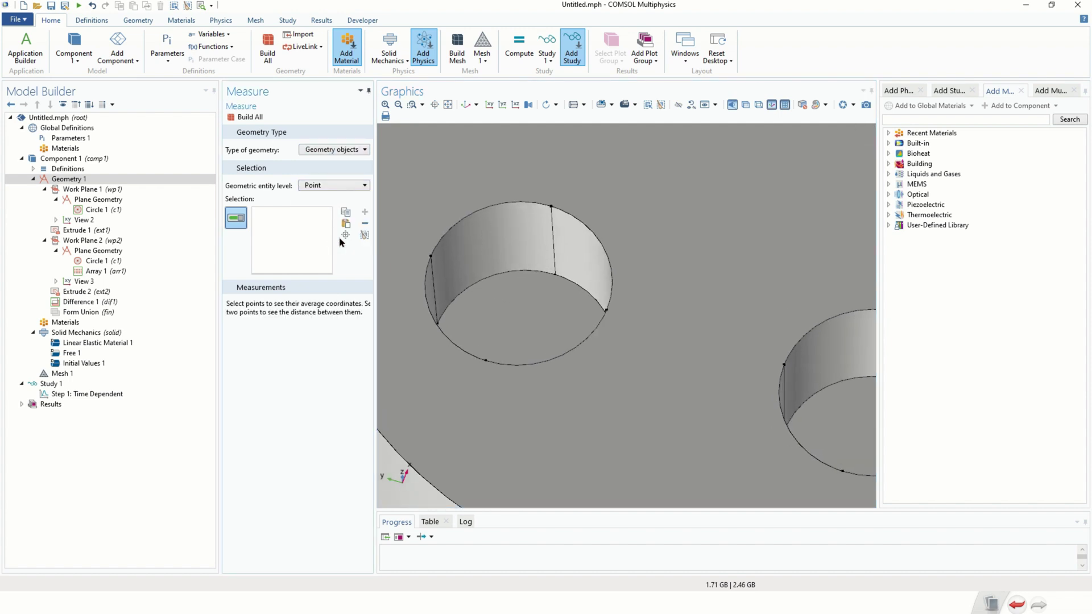
left_click(551, 205)
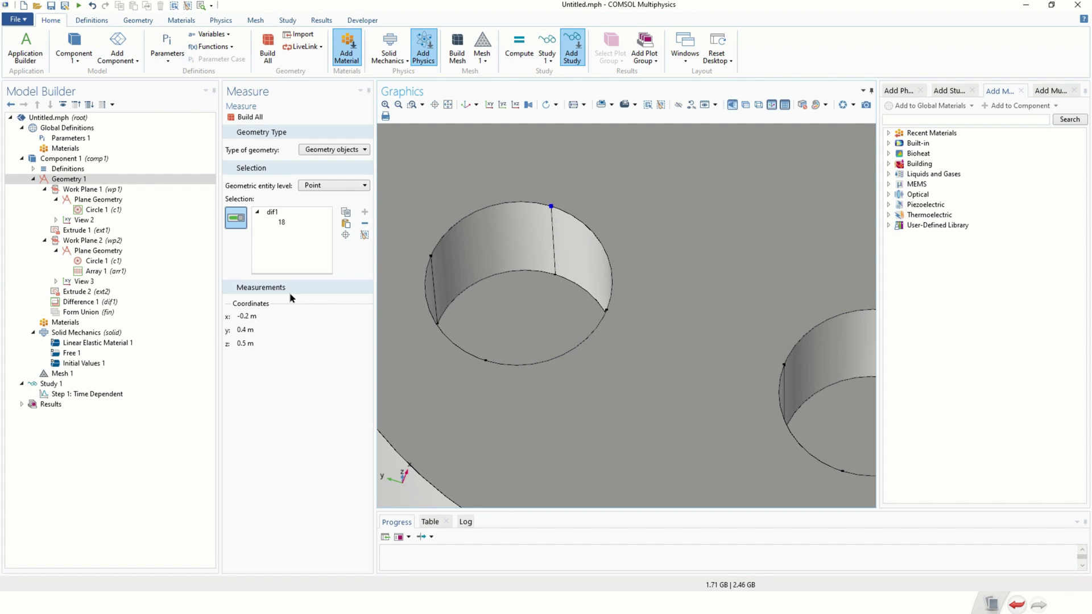
key("super")
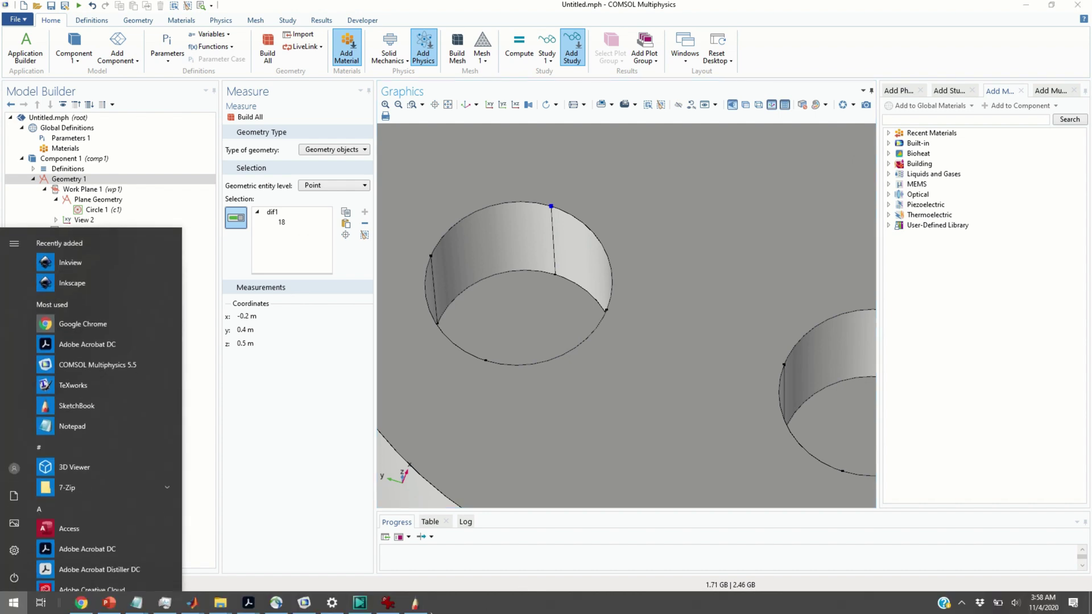
left_click(414, 599)
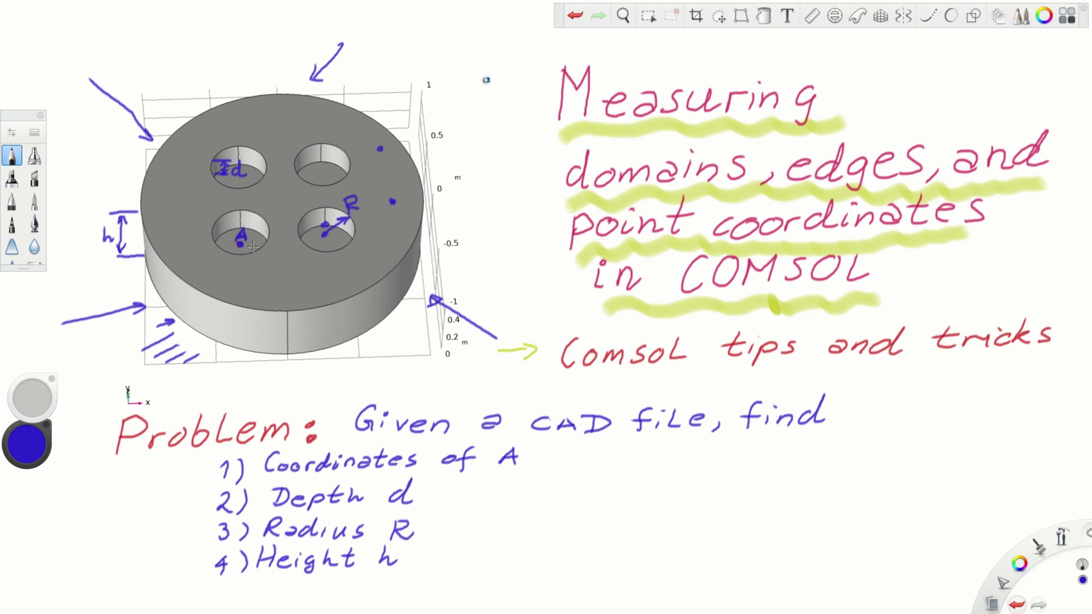
key("super")
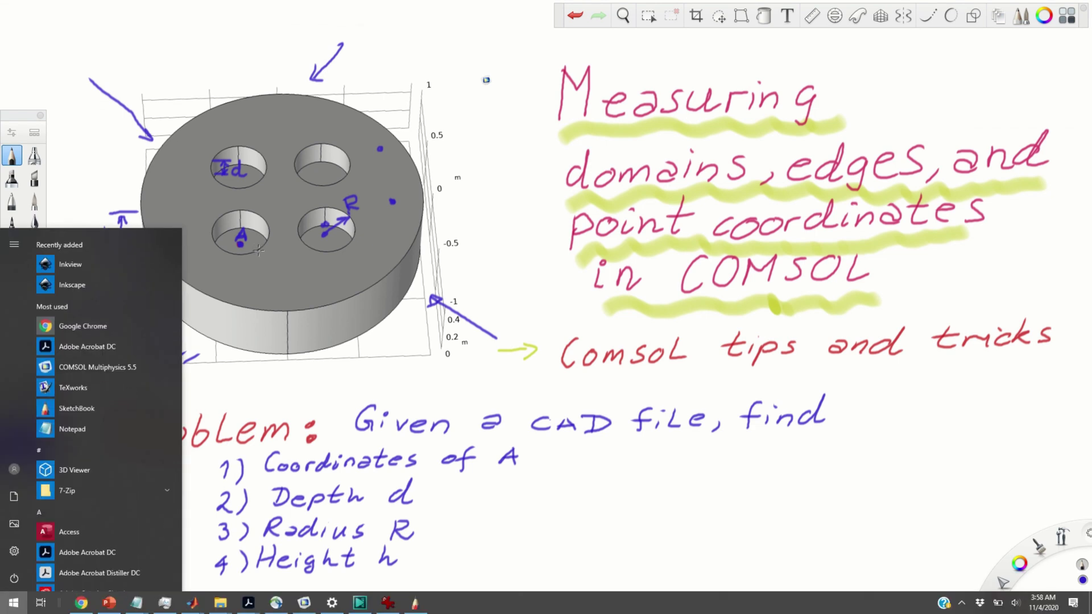
mouse_move(370, 608)
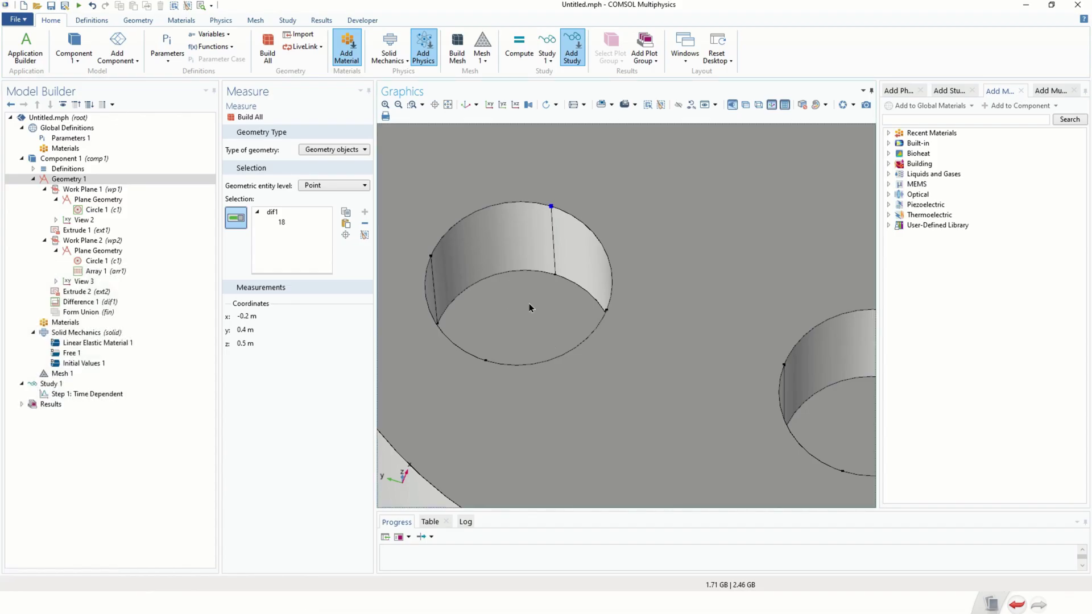
Add a second top-rim vertex and read the 0.4 m distance between the points
left_click_drag(517, 333, 542, 352)
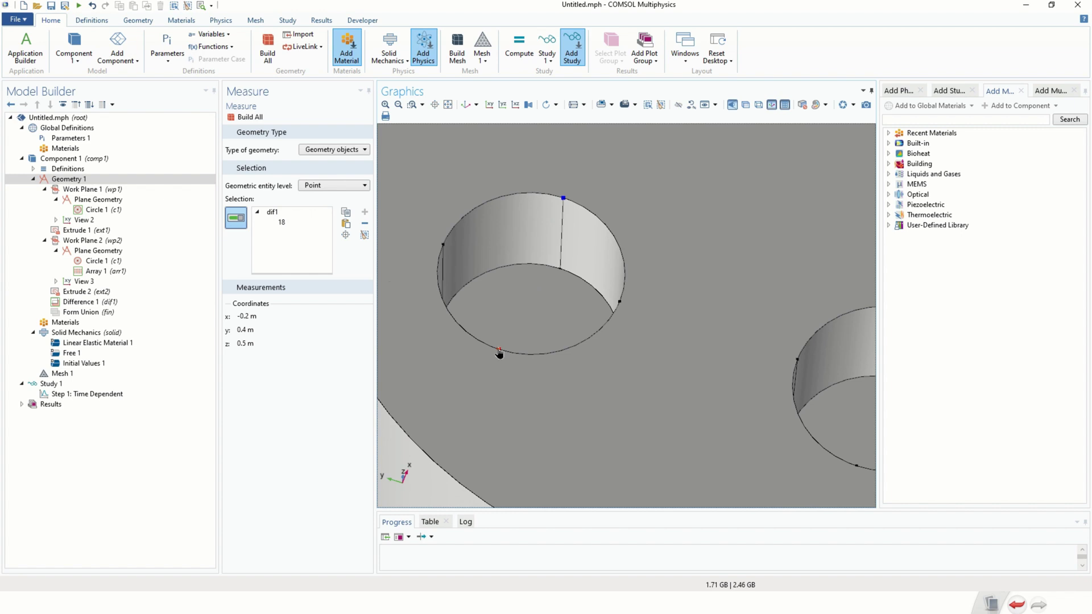
scroll(574, 238, "up", 3)
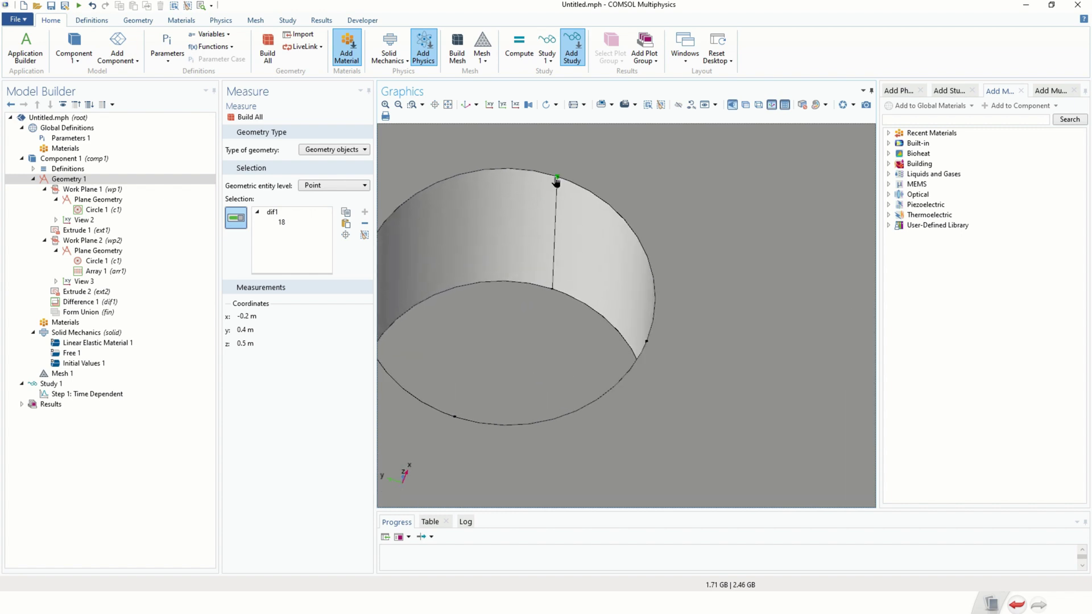
left_click(455, 418)
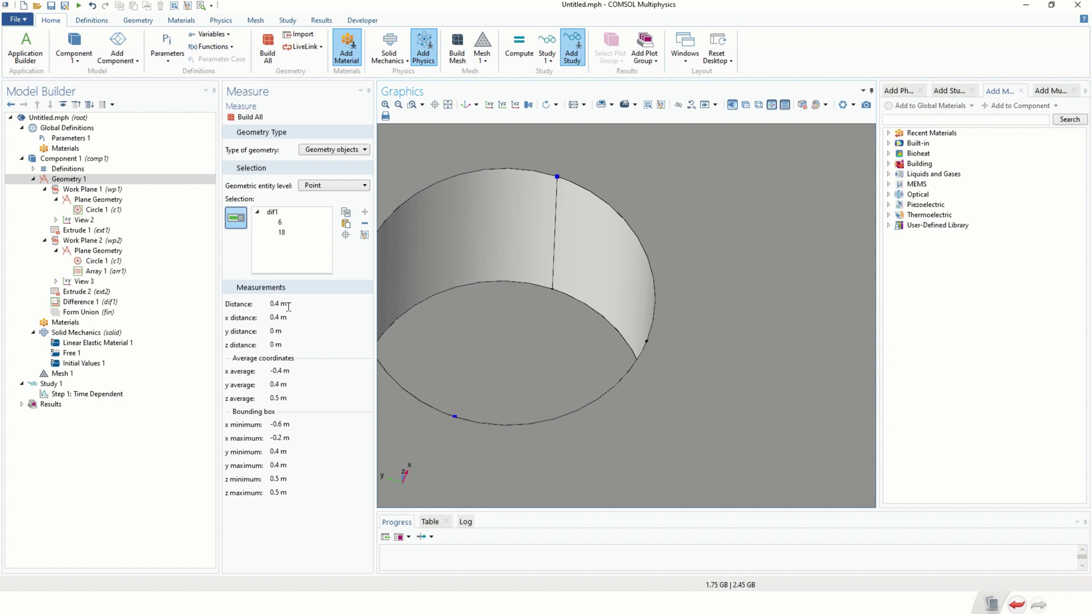
left_click_drag(286, 304, 244, 308)
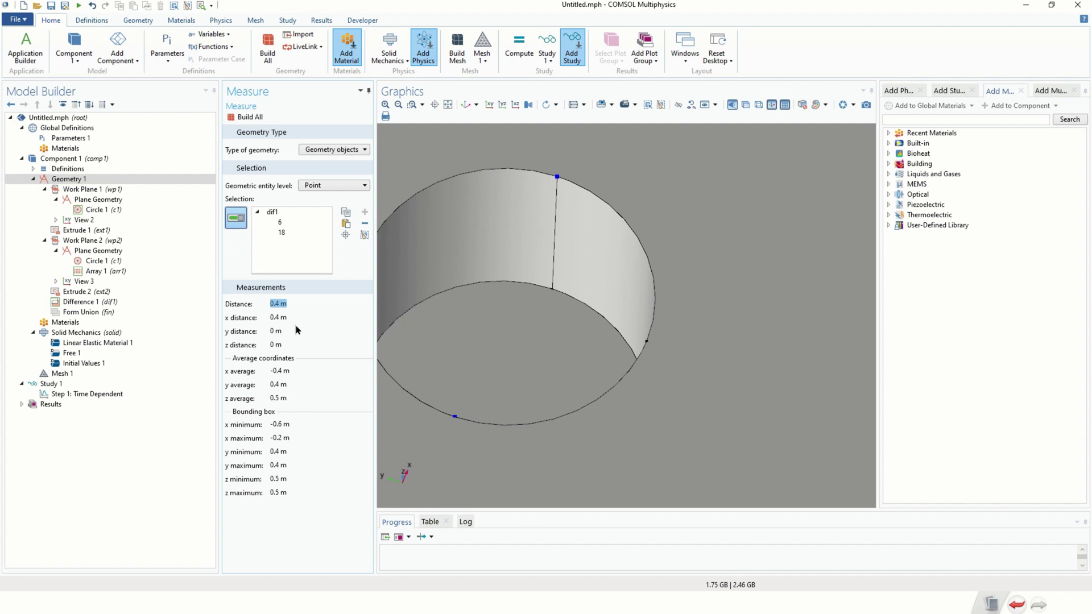
mouse_move(289, 318)
left_mouse_down()
mouse_move(268, 319)
mouse_move(265, 339)
mouse_move(268, 322)
left_mouse_up()
middle_click_drag(543, 329, 530, 401)
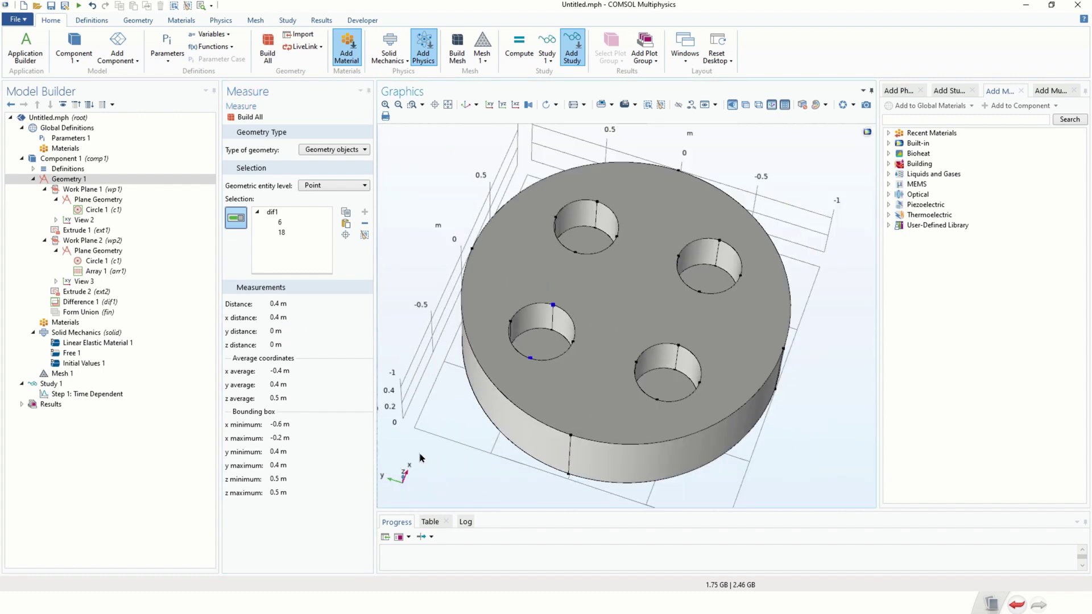
Clear the two measured points and switch to the SketchBook whiteboard
scroll(534, 270, "up", 5)
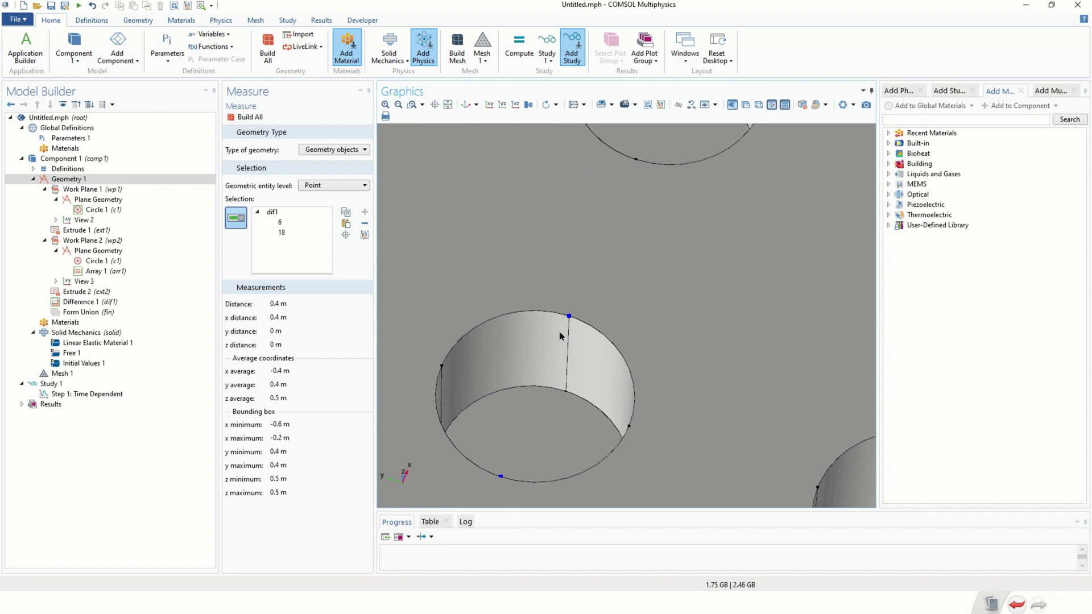
left_click(569, 316)
left_click(501, 476)
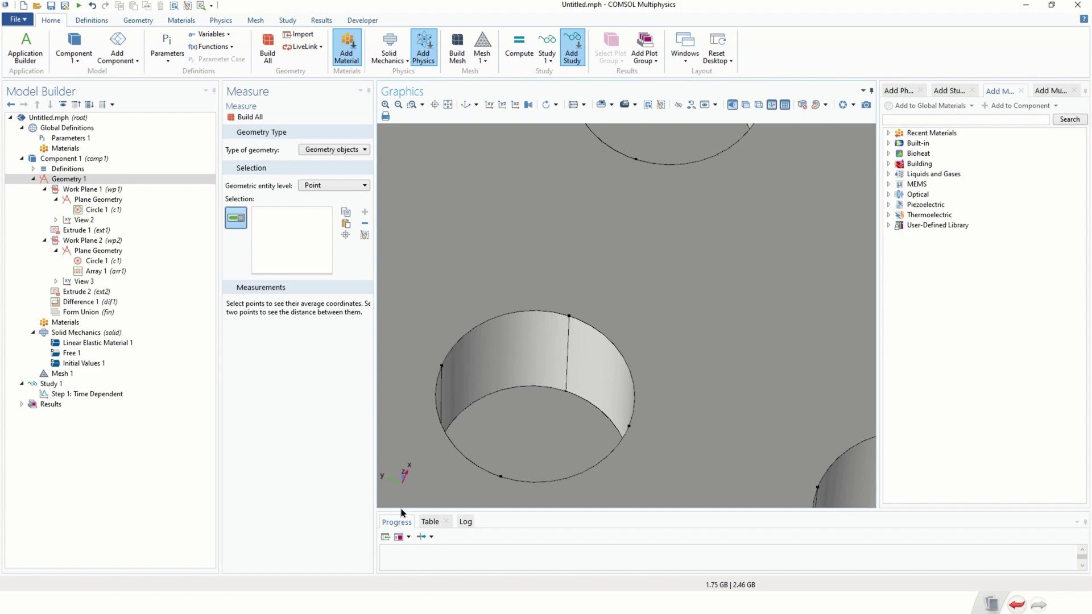
key("super")
left_click(415, 603)
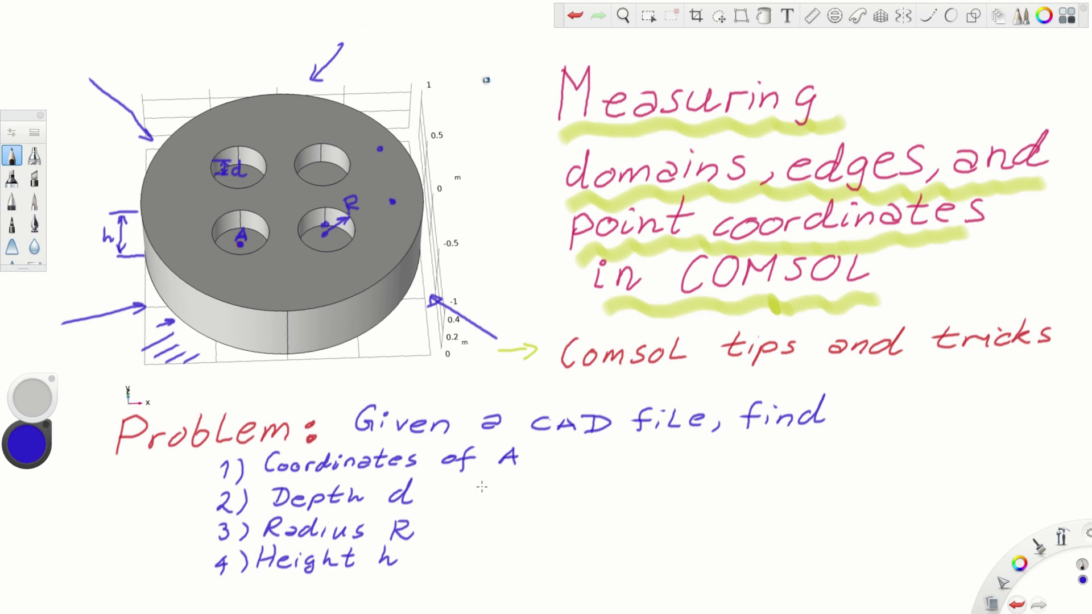
Switch from SketchBook back to the COMSOL window via the taskbar
key("super")
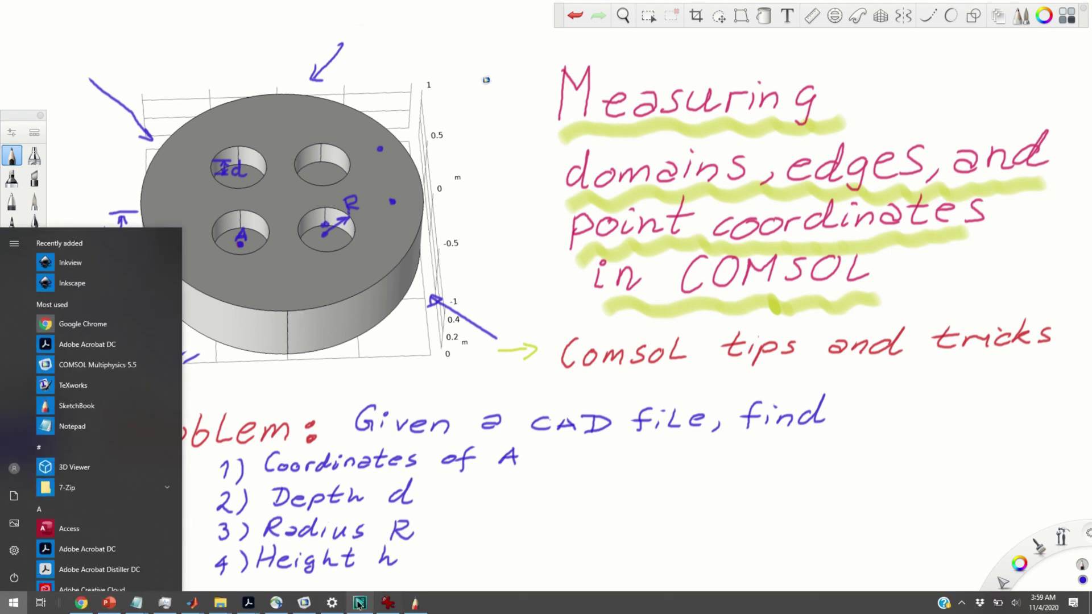
left_click(309, 604)
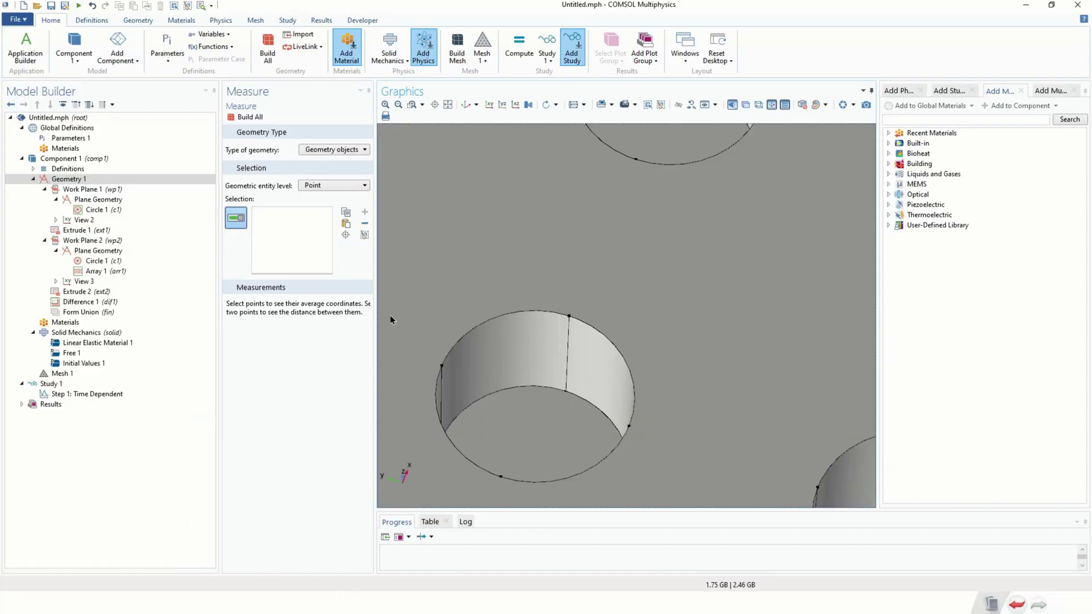
Read bottom-rim point 17 at (-0.2, 0.4, 0.2) m and zoom in on its hole
left_click(567, 393)
right_click_drag(516, 391, 639, 253)
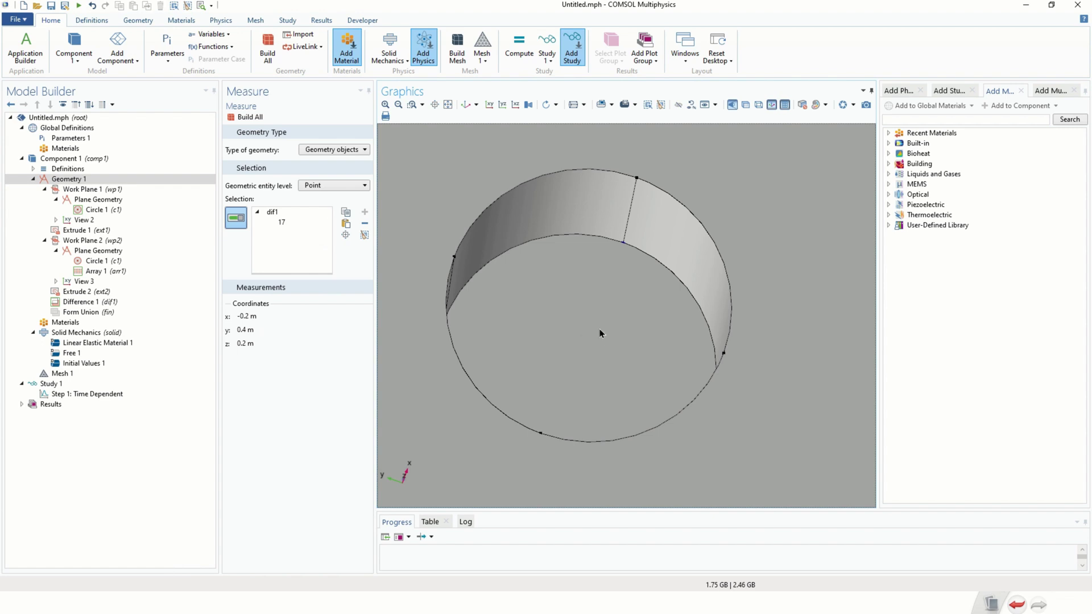
scroll(599, 329, "up", 5)
right_click_drag(593, 339, 578, 379)
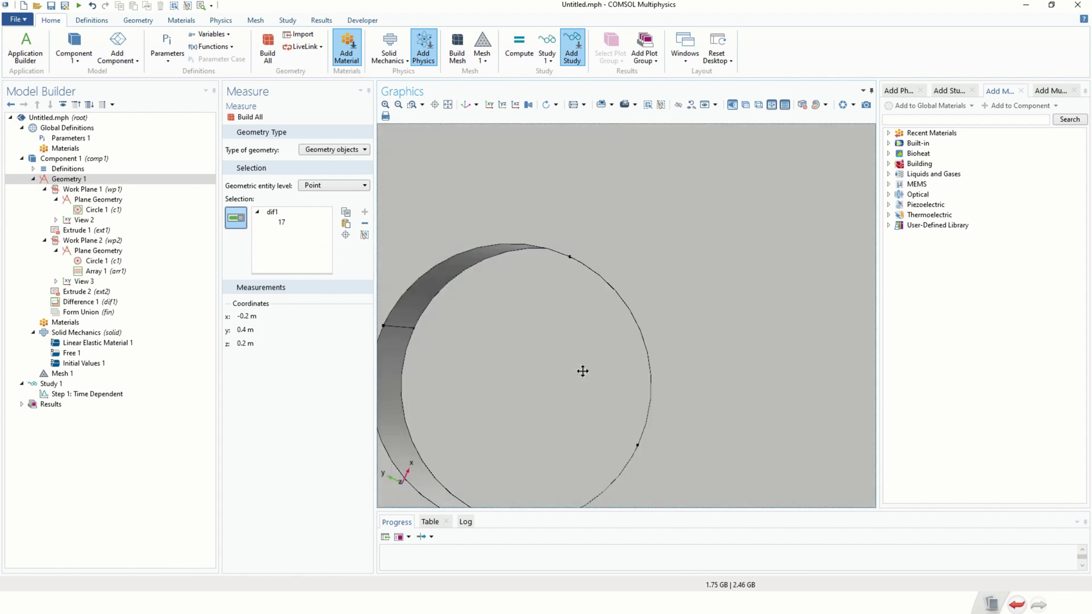
middle_click_drag(578, 346, 583, 372)
left_click_drag(581, 390, 622, 335)
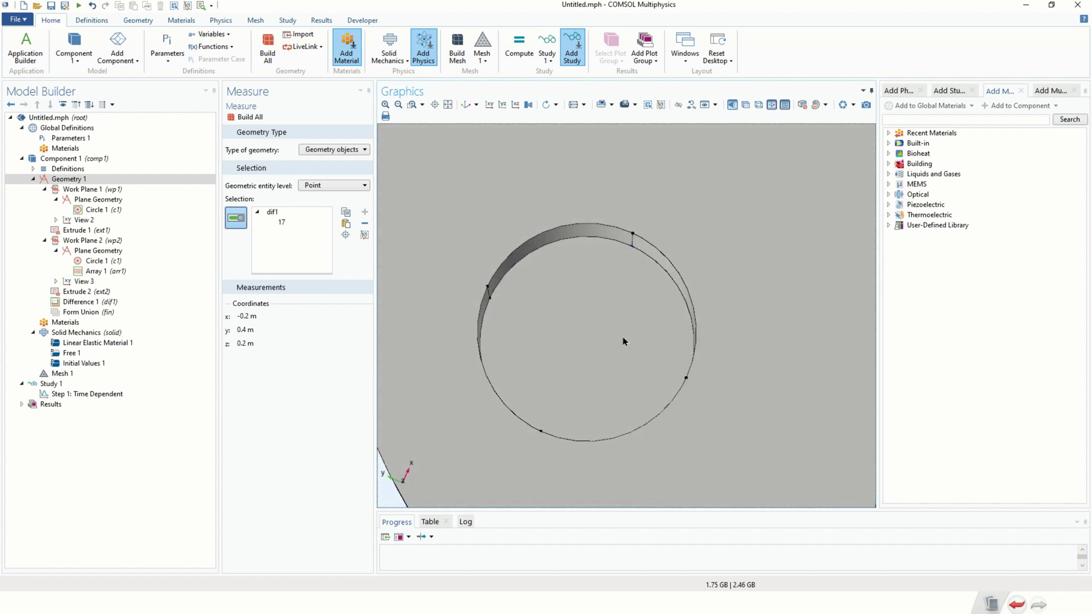
scroll(598, 394, "up", 2)
left_click_drag(528, 441, 510, 428)
Add opposite rim point 5 and read the averages and the 0.4 m distance
left_click(477, 476)
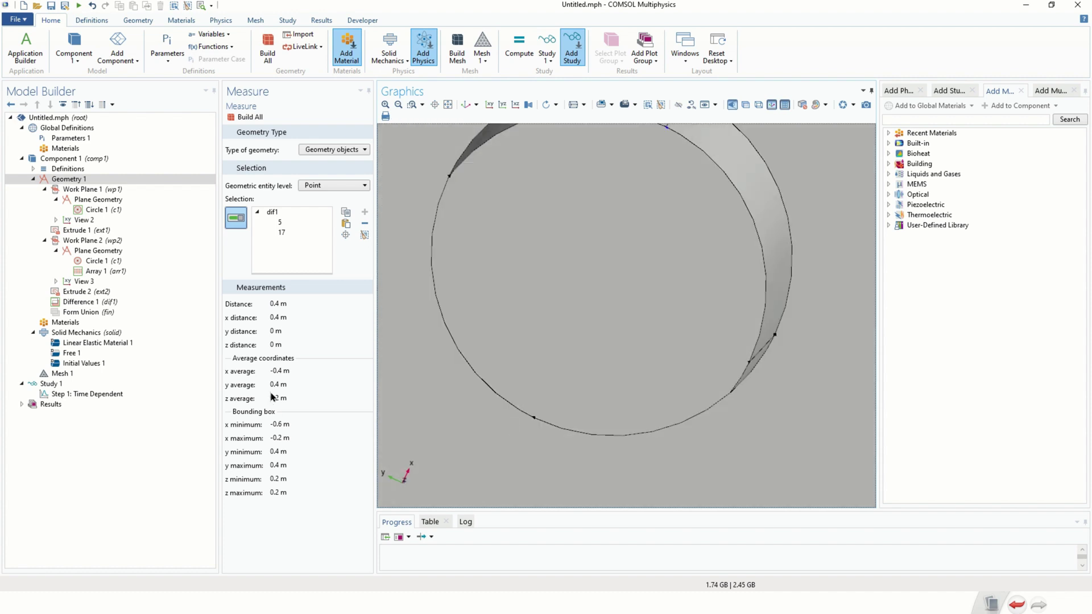
double_click(290, 383)
left_click(279, 371)
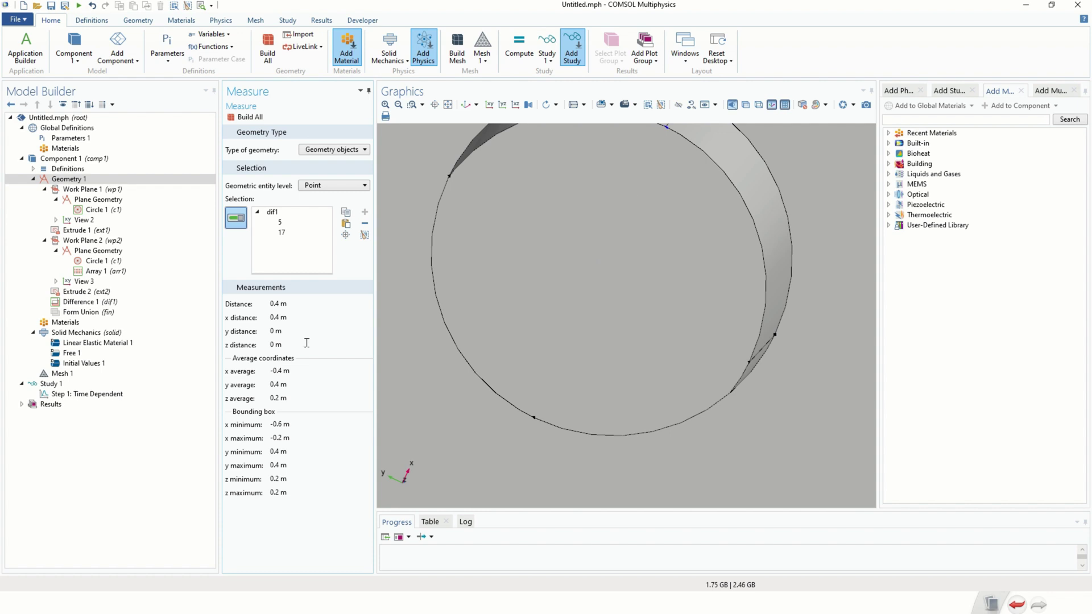
left_click_drag(291, 371, 244, 372)
scroll(493, 395, "up", 2)
scroll(497, 414, "down", 3)
scroll(508, 397, "up", 2)
scroll(507, 396, "up", 2)
scroll(509, 409, "down", 5)
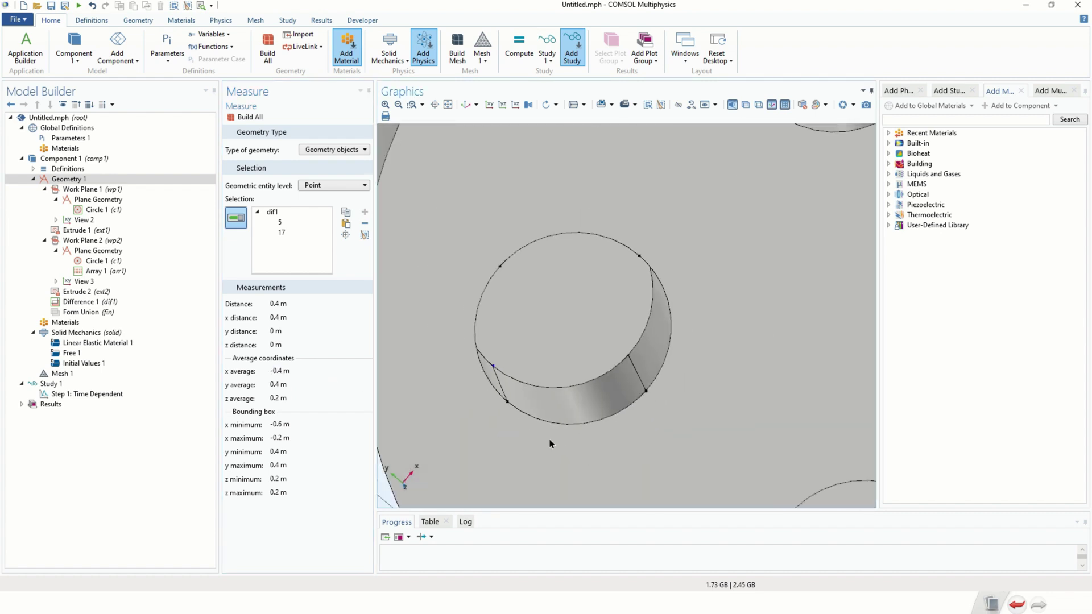
scroll(536, 393, "up", 3)
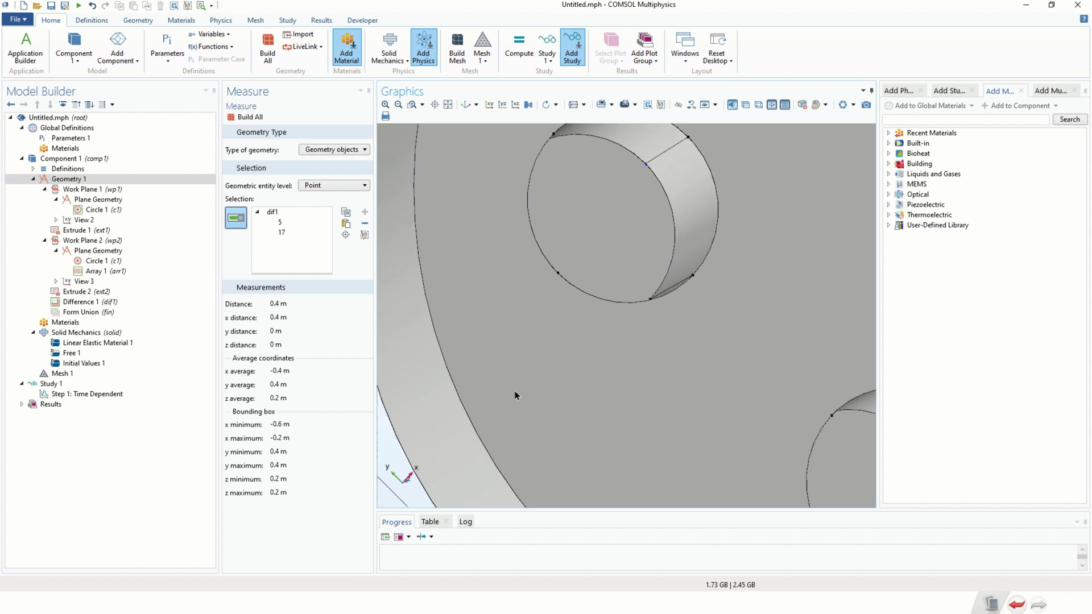
left_click_drag(543, 344, 527, 358)
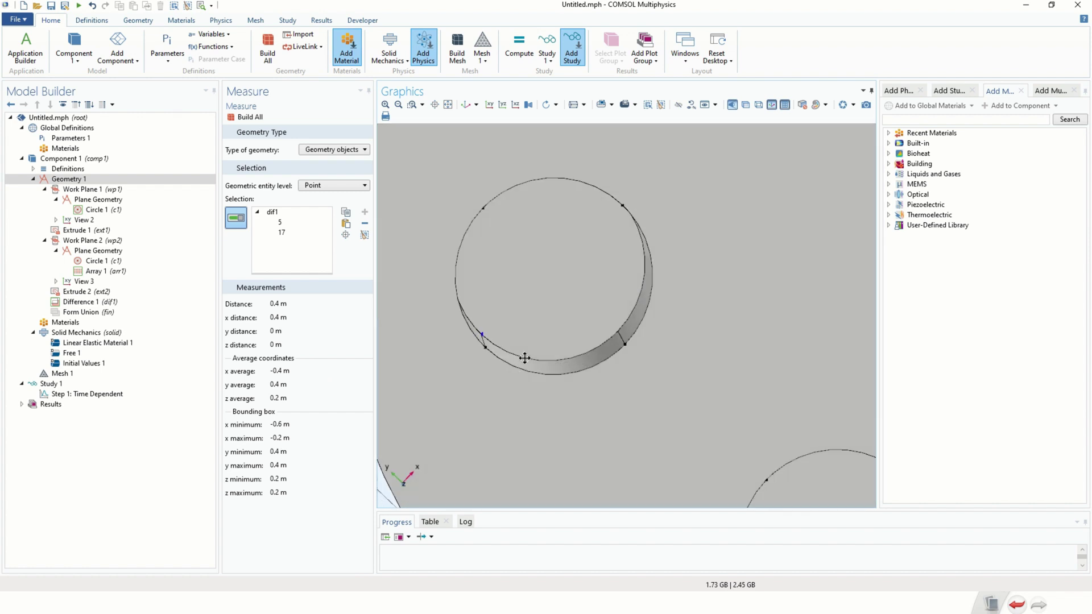
left_click_drag(574, 254, 565, 233)
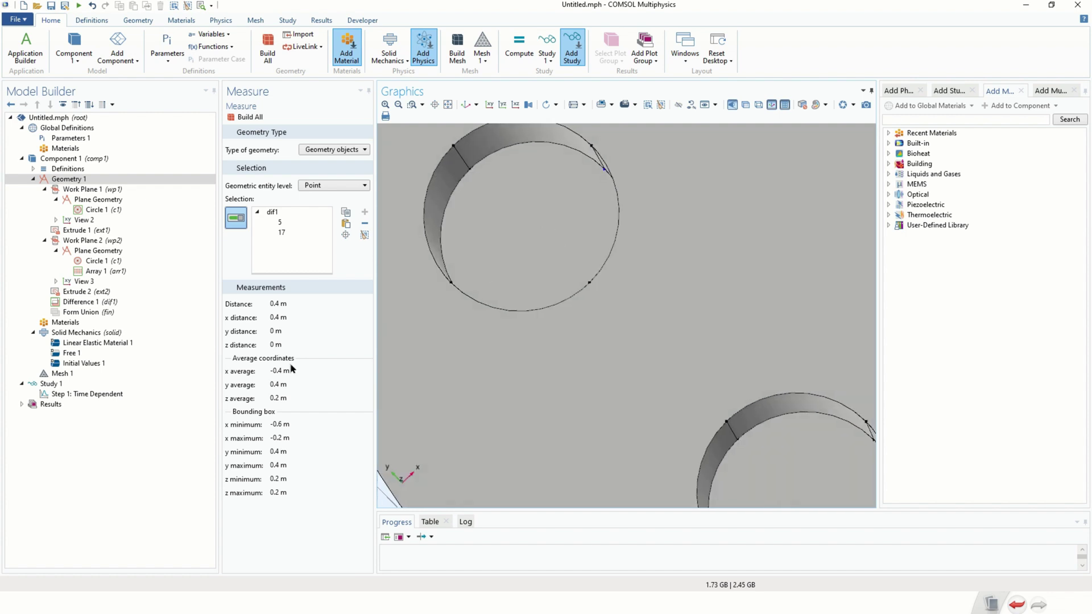
left_click_drag(289, 304, 269, 309)
Briefly visit SketchBook, return to COMSOL, and zoom to fit the whole disk
scroll(435, 347, "up", 2)
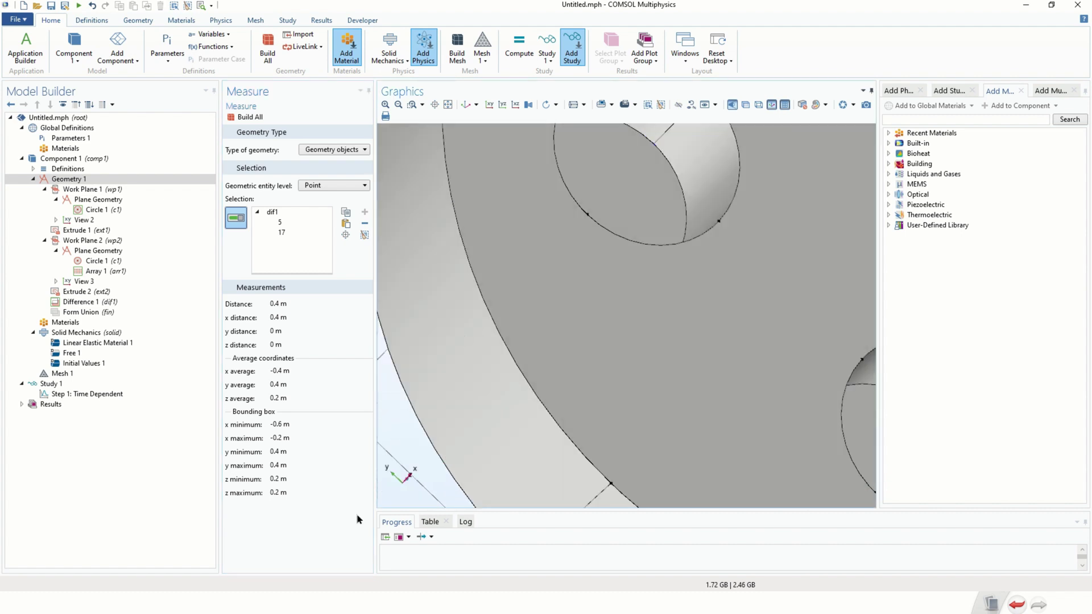
key("super")
left_click(412, 604)
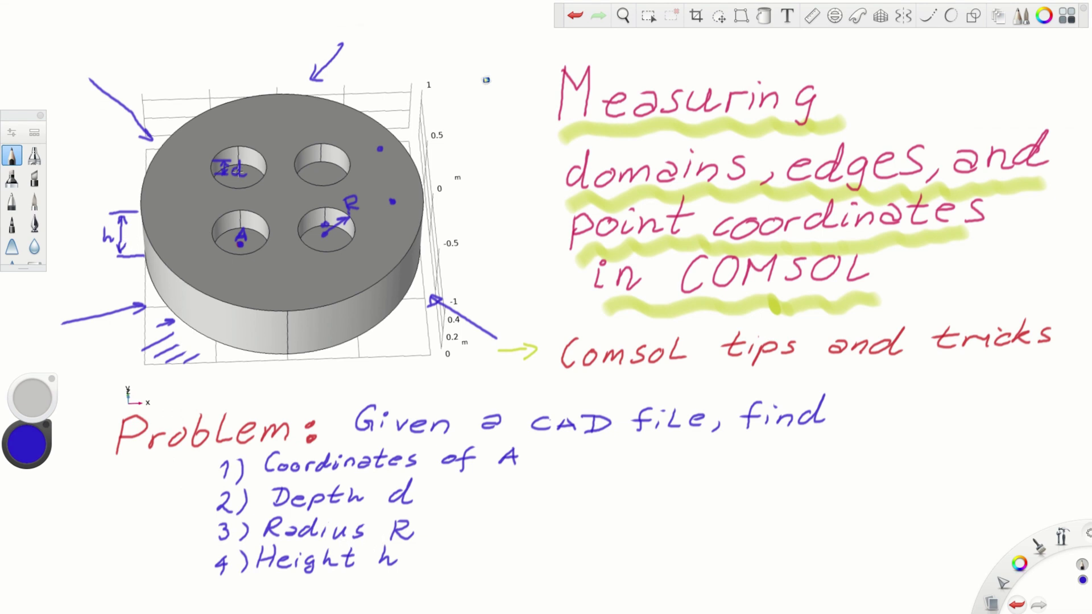
key("super")
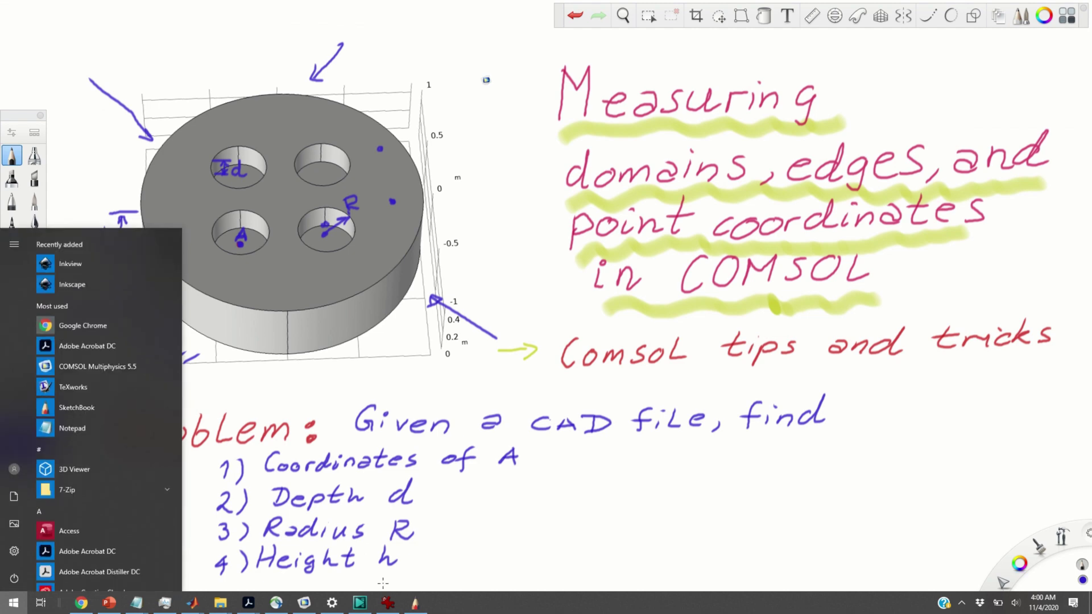
left_click(308, 601)
key("F8")
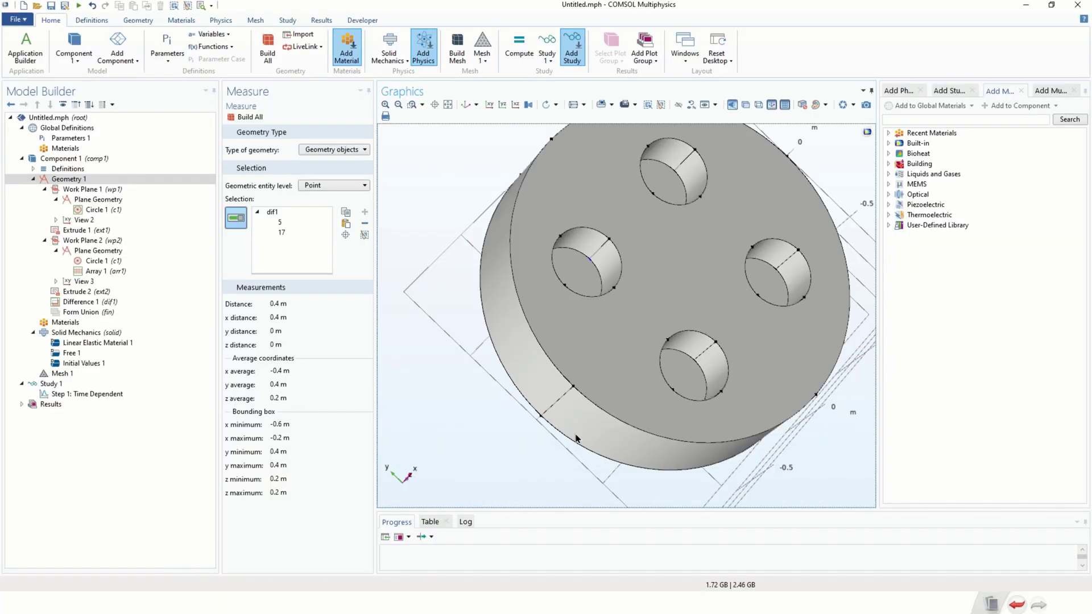
At Edge level, measure the disk's outer vertical edge as 0.5 m
left_click_drag(553, 426, 394, 356)
left_click(335, 185)
left_click(310, 230)
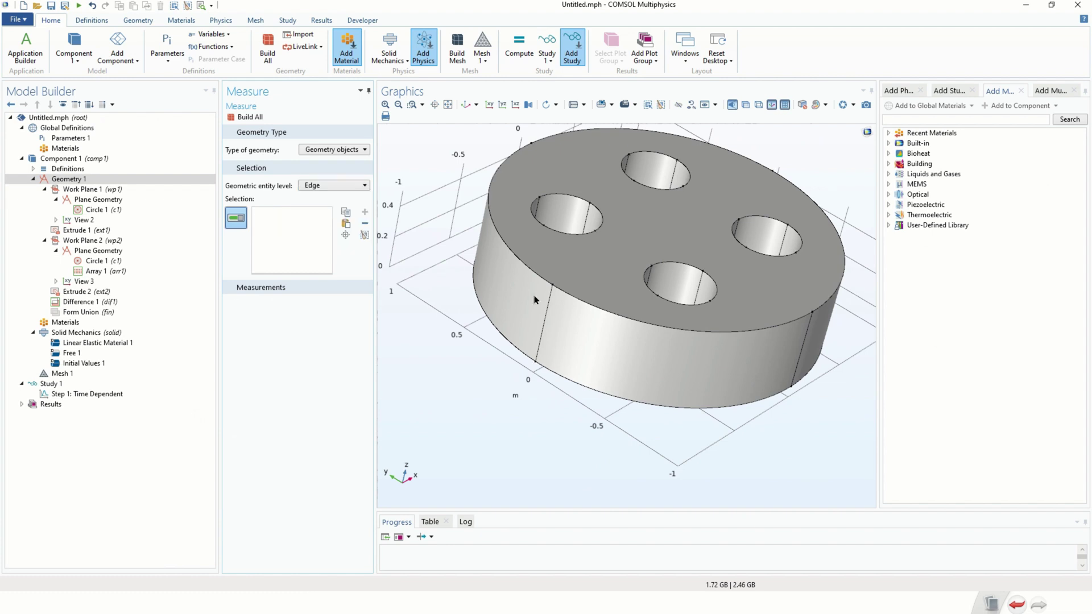
left_click(545, 315)
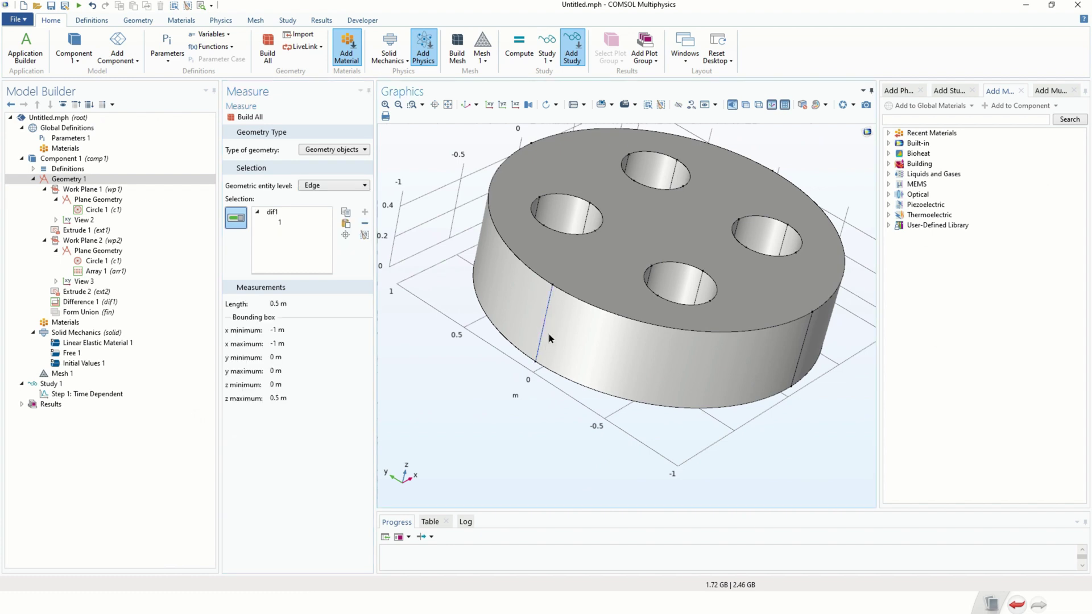
left_click_drag(288, 304, 263, 306)
Replace it with the hole-wall edge and read its 0.3 m depth
scroll(563, 264, "up", 6)
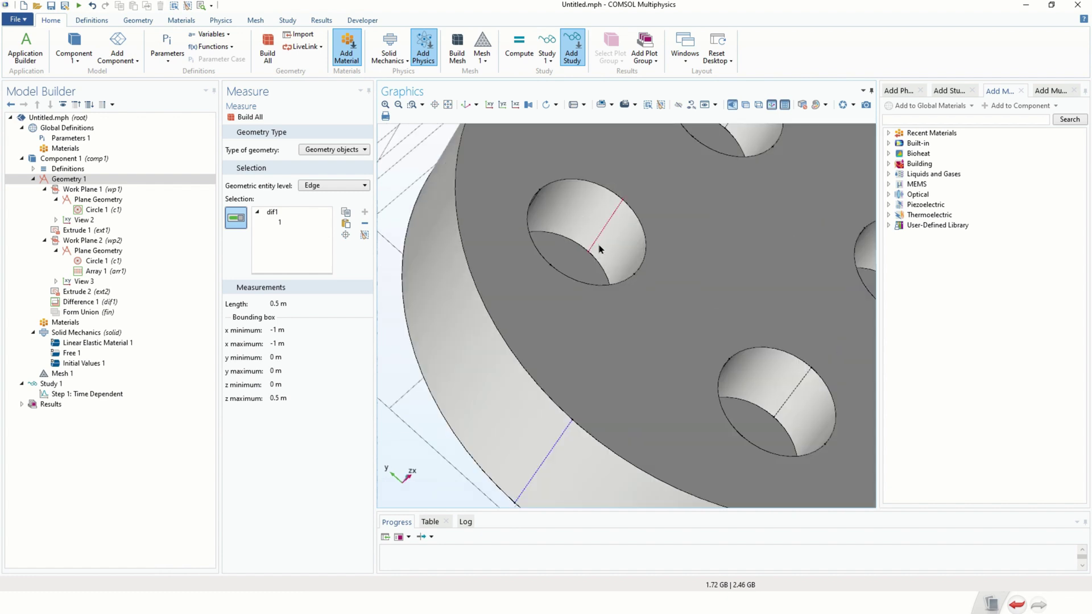
scroll(597, 243, "up", 4)
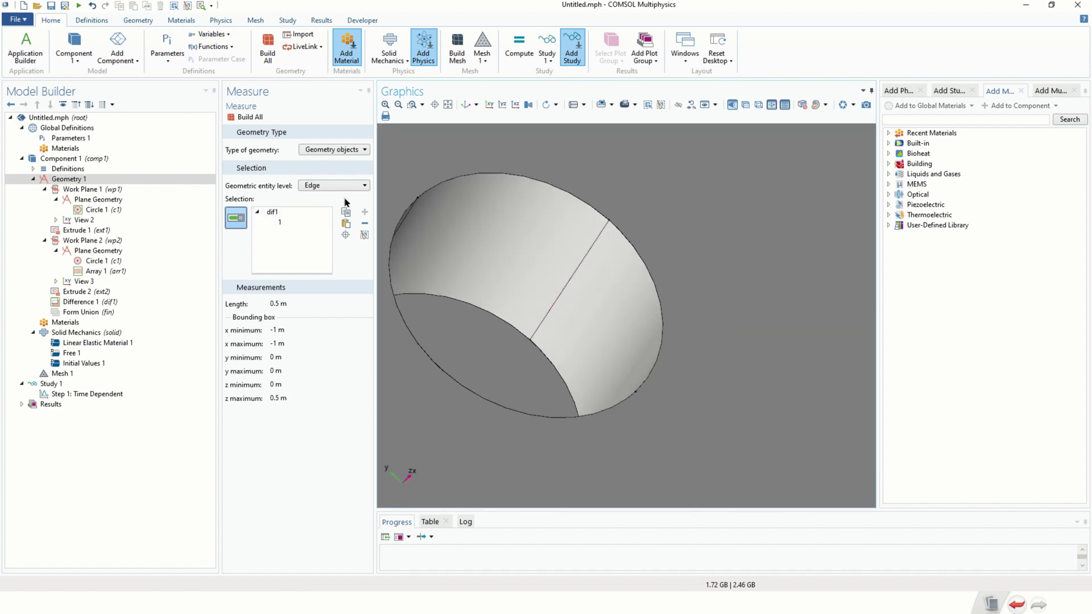
left_click(287, 221)
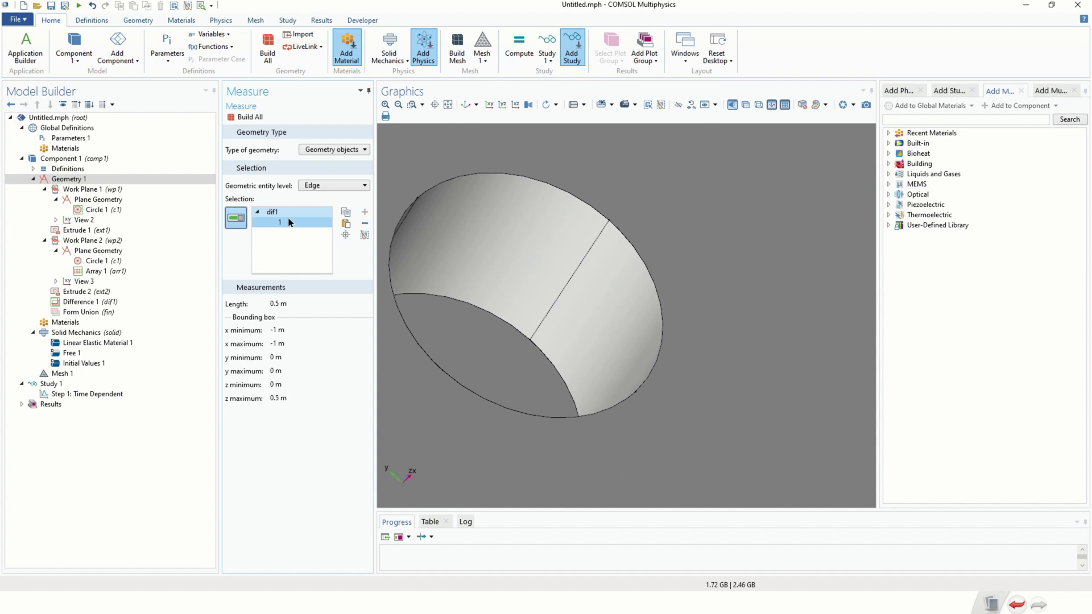
key("Delete")
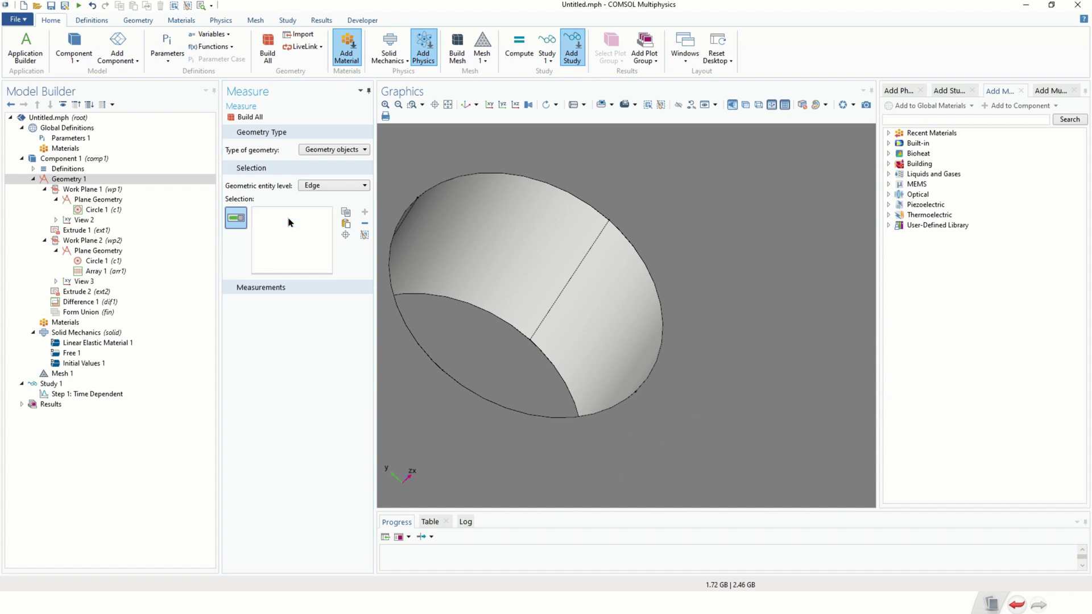
left_click(563, 291)
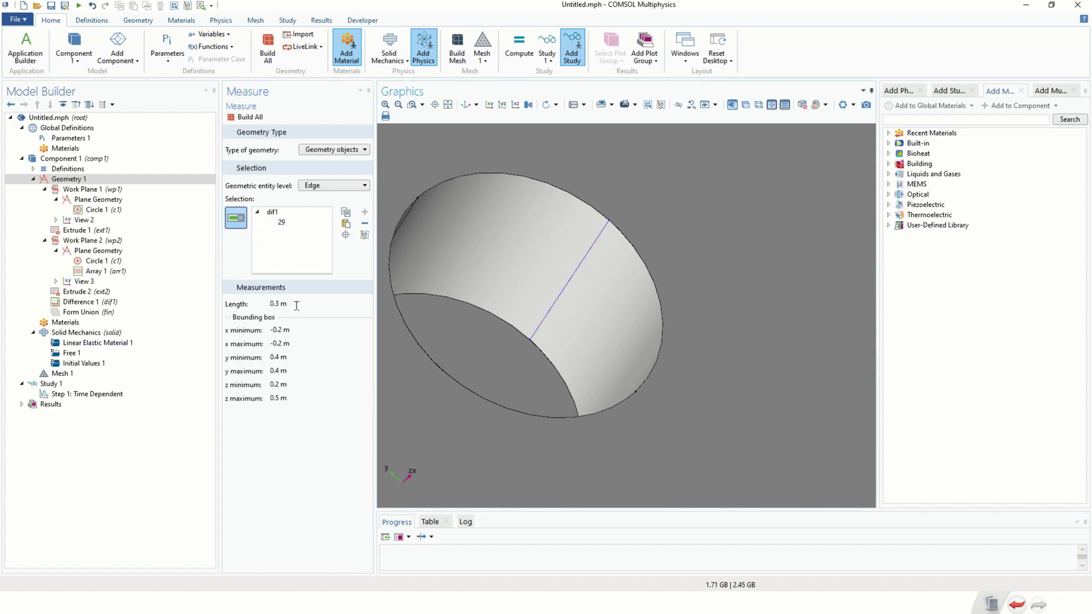
left_click_drag(287, 304, 258, 309)
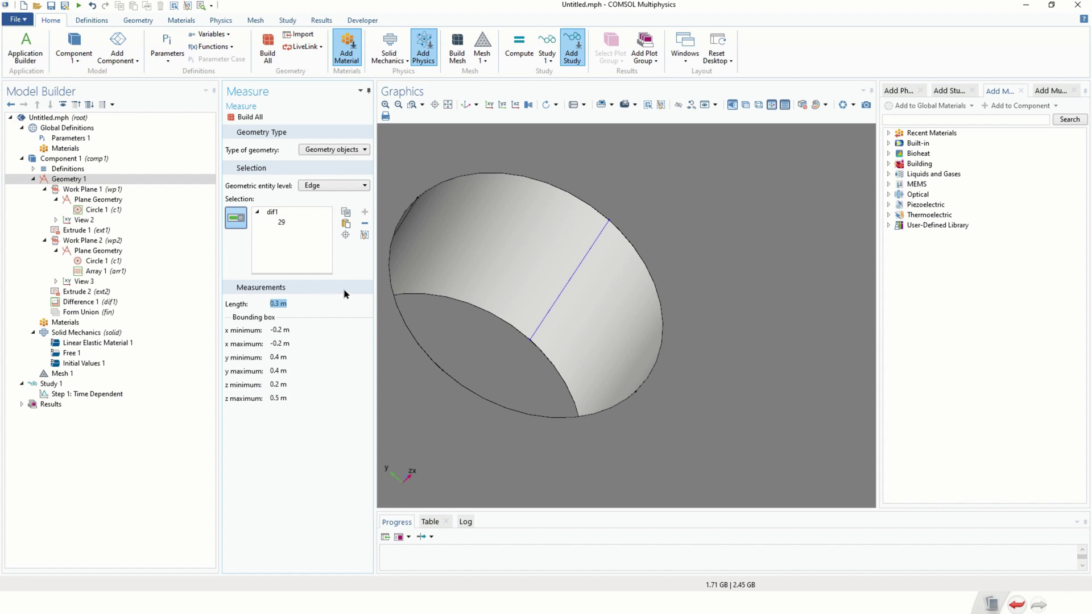